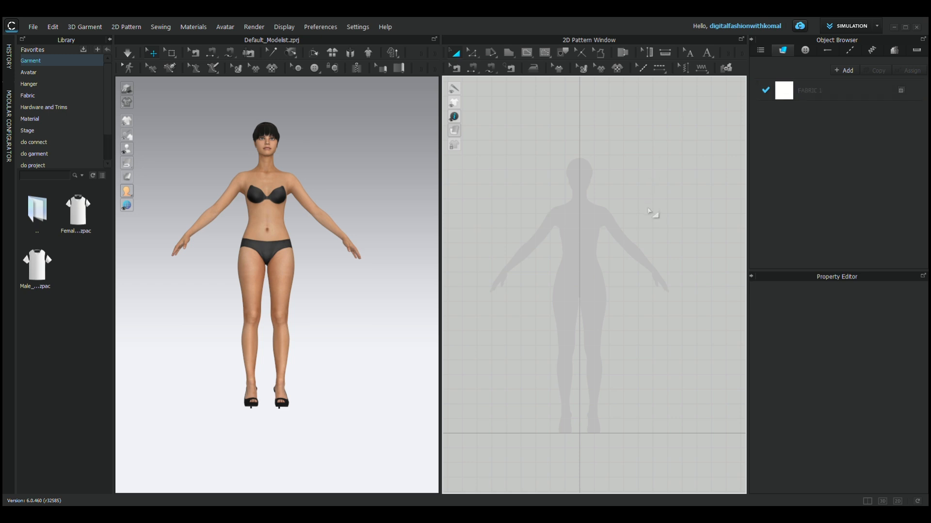
# - Draw a waistband rectangle about 122 by 76 mm from the centre line at the waist, and widen it to about 131 mm
pyautogui.scroll(2, 652, 214)
pyautogui.scroll(-3, 652, 214)
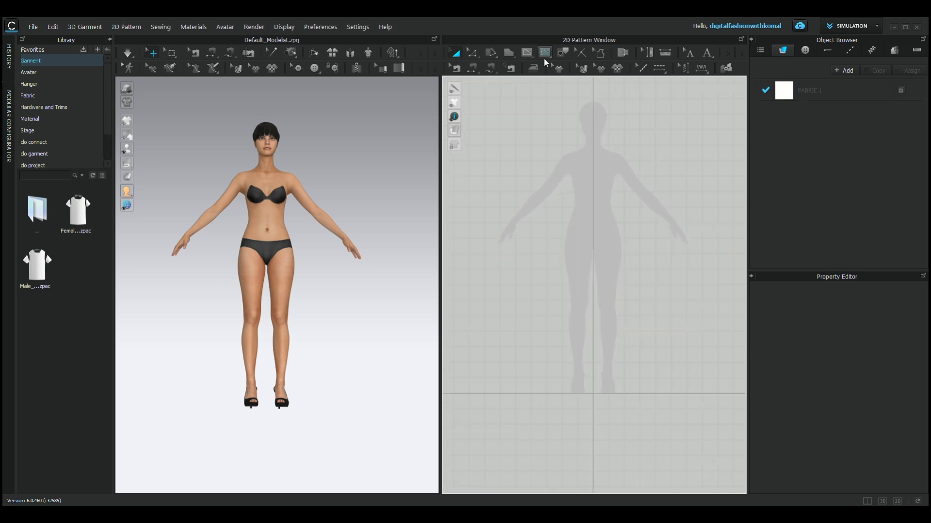
pyautogui.click(512, 53)
pyautogui.scroll(6, 637, 245)
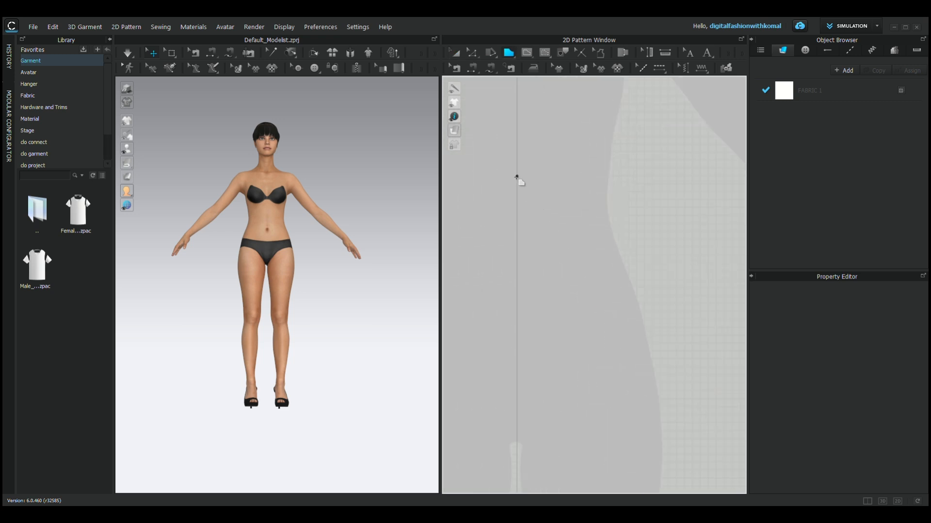
pyautogui.click(516, 176)
pyautogui.click(614, 176)
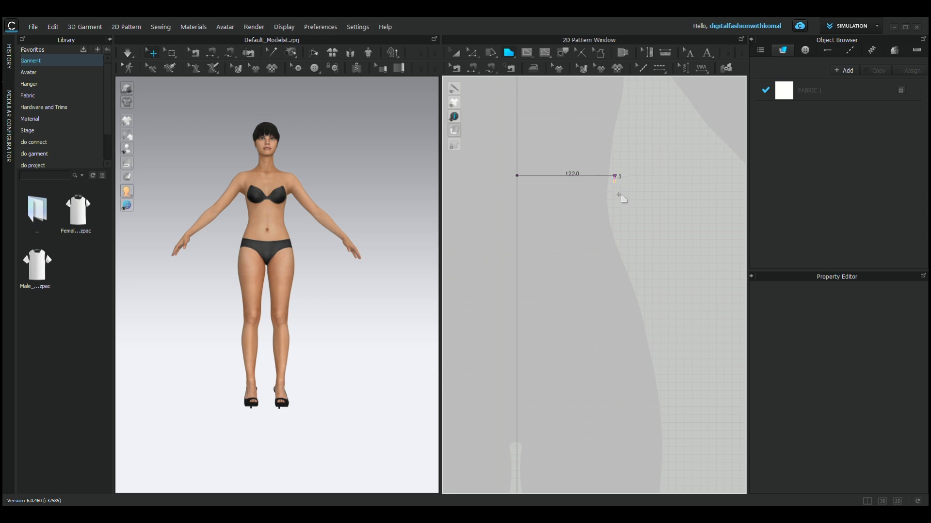
pyautogui.click(615, 236)
pyautogui.click(517, 176)
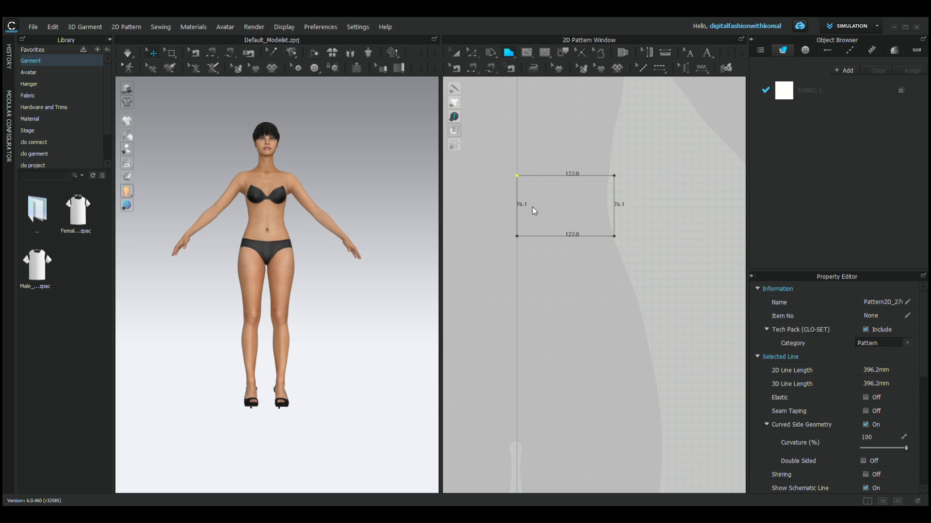
pyautogui.click(616, 212)
pyautogui.moveTo(616, 210); pyautogui.dragTo(625, 214)
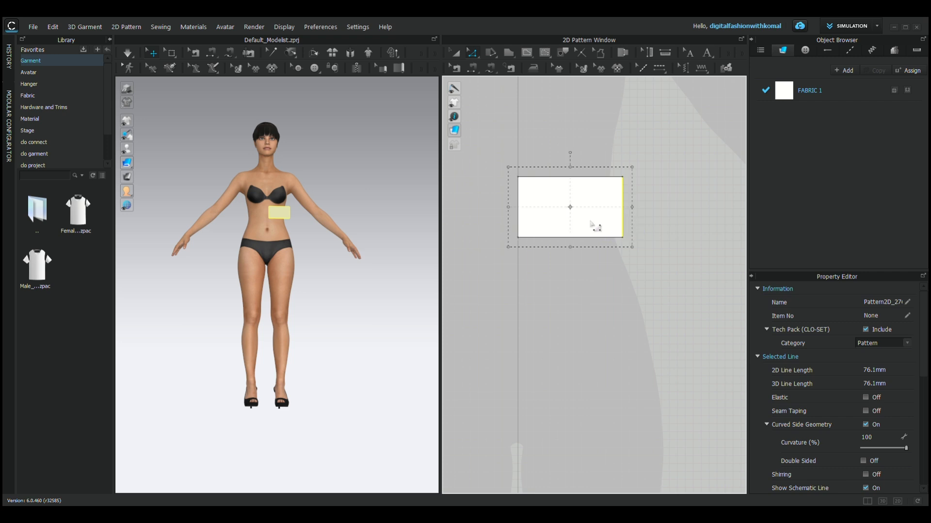
# - Copy the waistband rectangle and place the duplicate level with it over the avatar silhouette's forearm
pyautogui.scroll(-5, 592, 225)
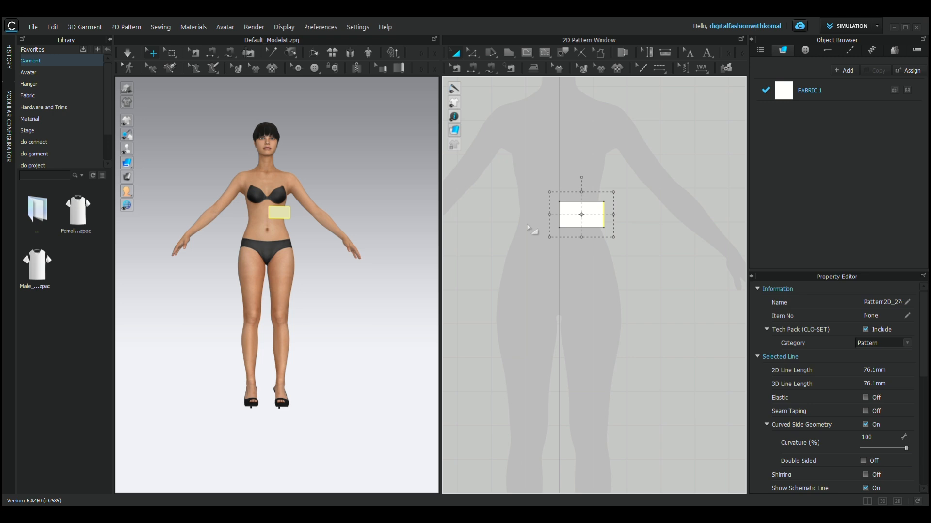
pyautogui.click(518, 206)
pyautogui.moveTo(651, 257); pyautogui.dragTo(661, 263)
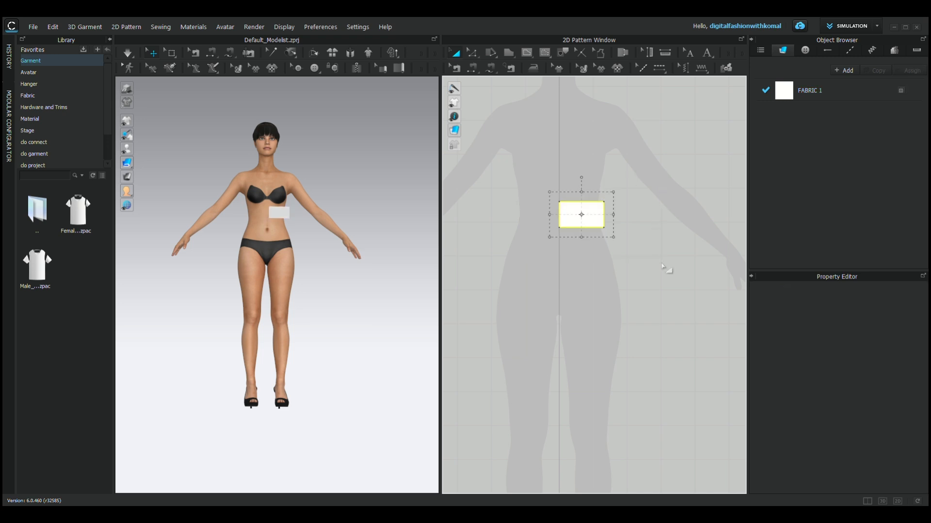
pyautogui.hotkey('ctrl', 'c')
pyautogui.hotkey('ctrl', 'v')
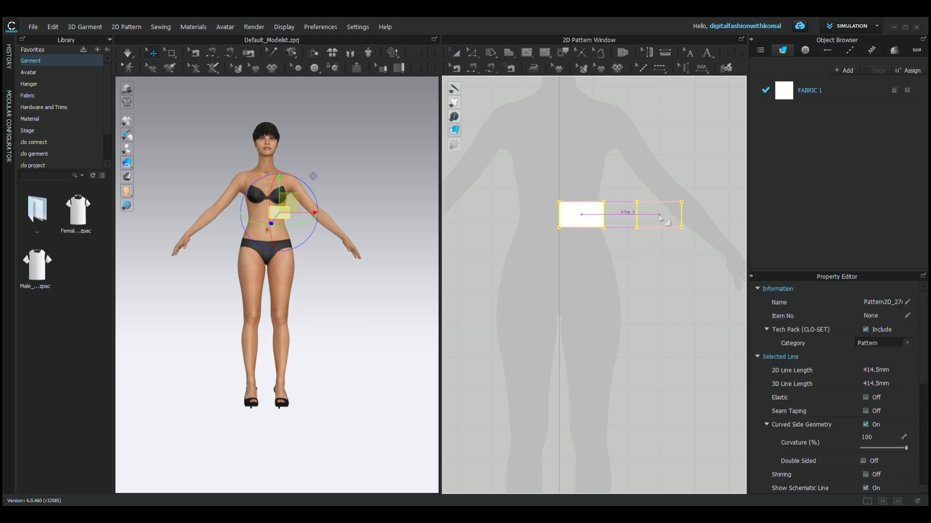
pyautogui.click(715, 214)
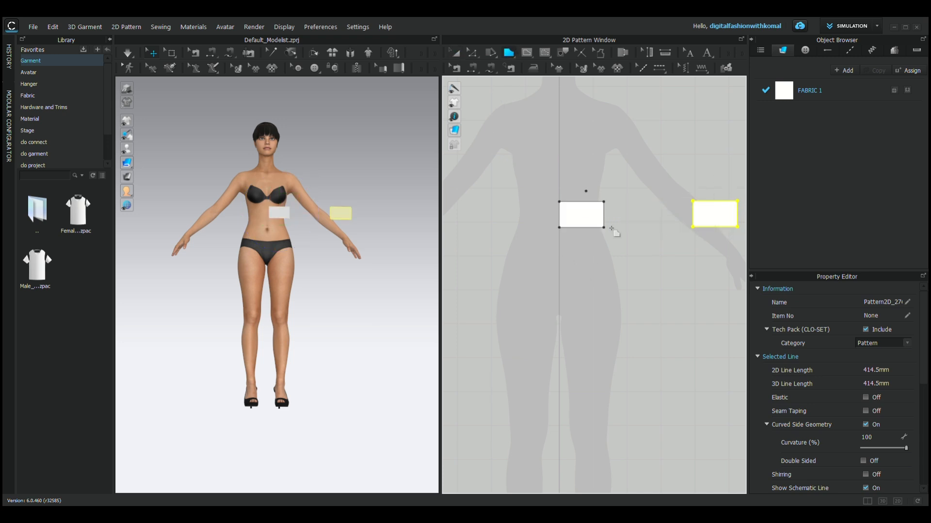
# - Draw a leg pattern below the waistband with a 150 mm top, 243 mm curved hip, 826 mm outer side, 120 mm hem and 781 mm inseam
pyautogui.scroll(2, 612, 229)
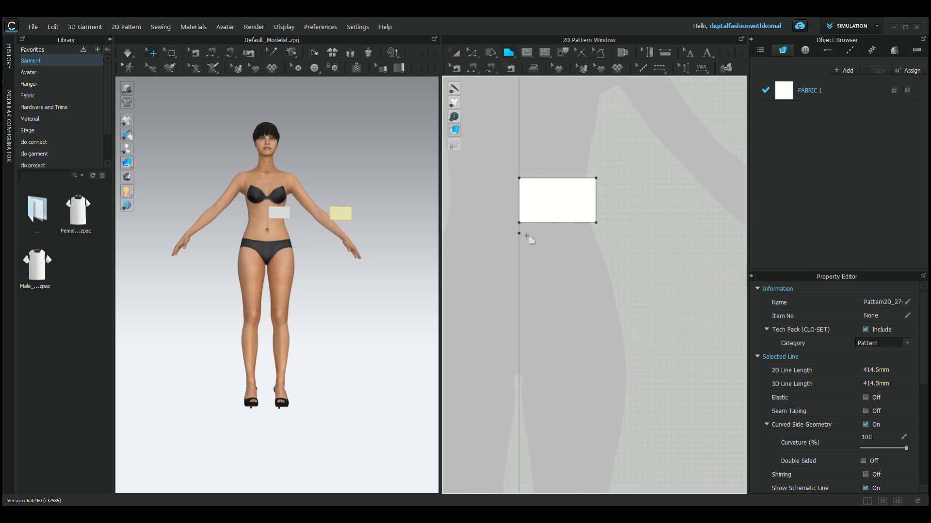
pyautogui.click(607, 233)
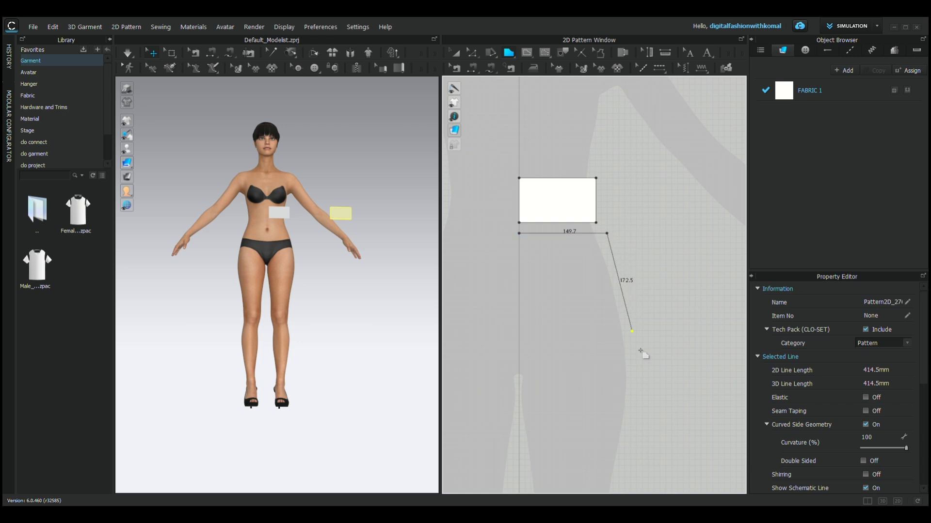
pyautogui.moveTo(635, 372); pyautogui.dragTo(636, 423)
pyautogui.scroll(-5, 637, 372)
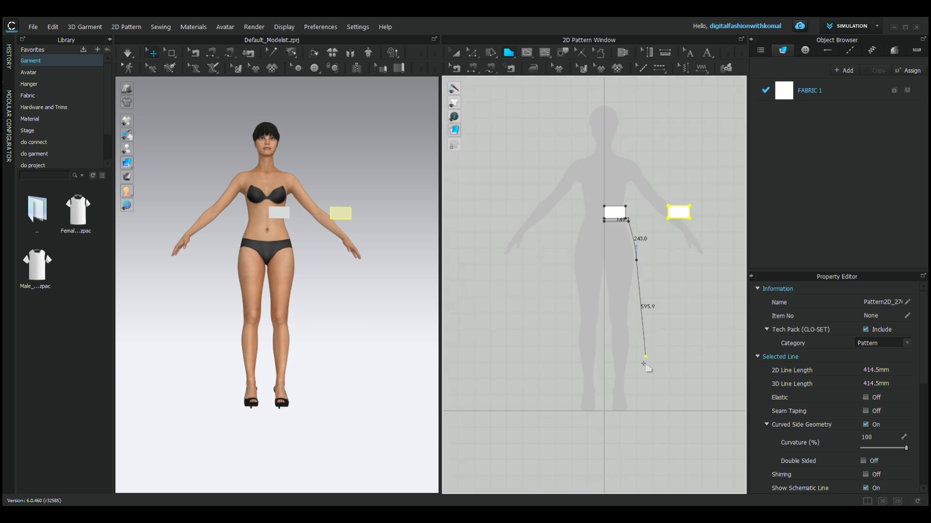
pyautogui.scroll(2, 643, 363)
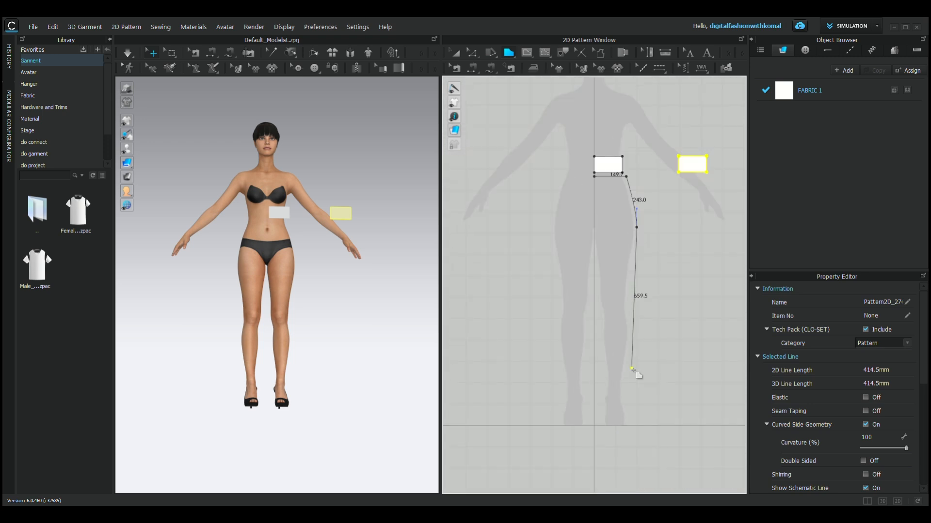
pyautogui.click(626, 404)
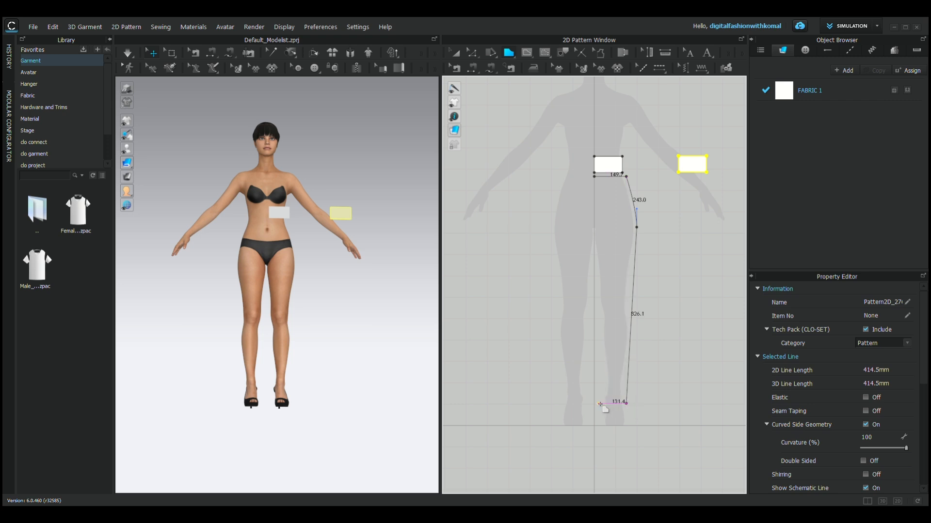
pyautogui.click(601, 403)
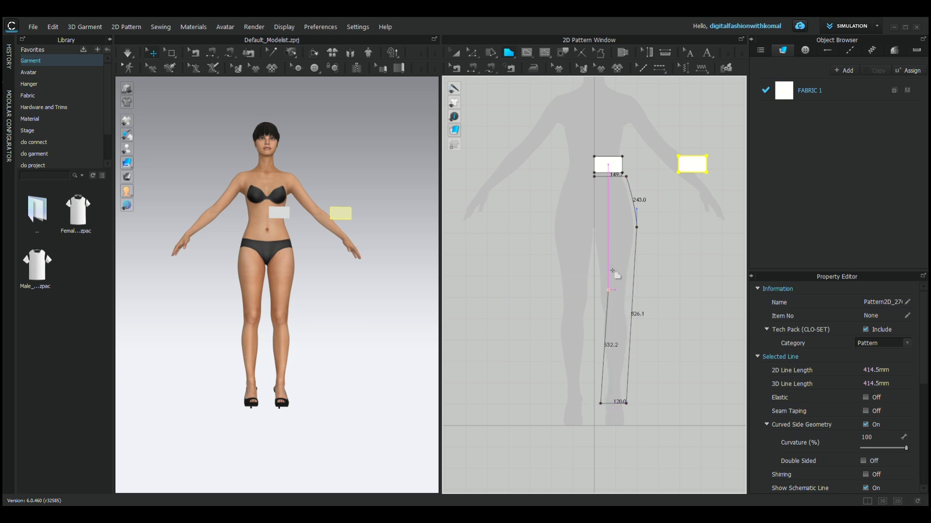
pyautogui.click(594, 237)
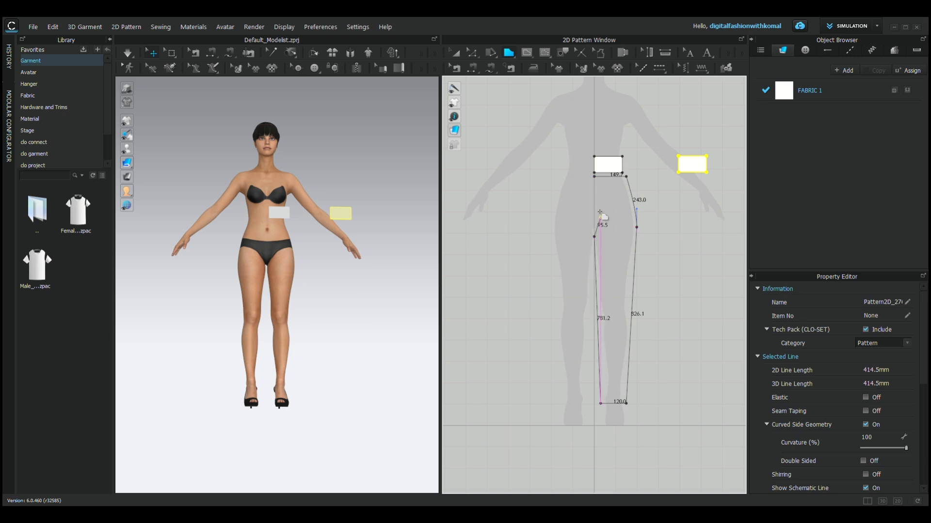
pyautogui.click(594, 176)
# - Copy the leg pattern and paste it mirrored below the second waistband piece
pyautogui.press('a')
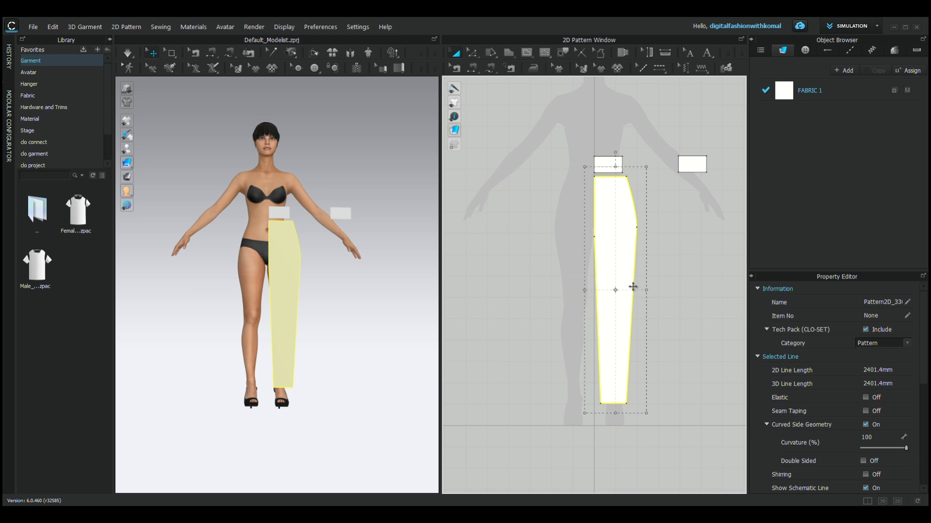
pyautogui.hotkey('ctrl', 'c')
pyautogui.hotkey('ctrl', 'r')
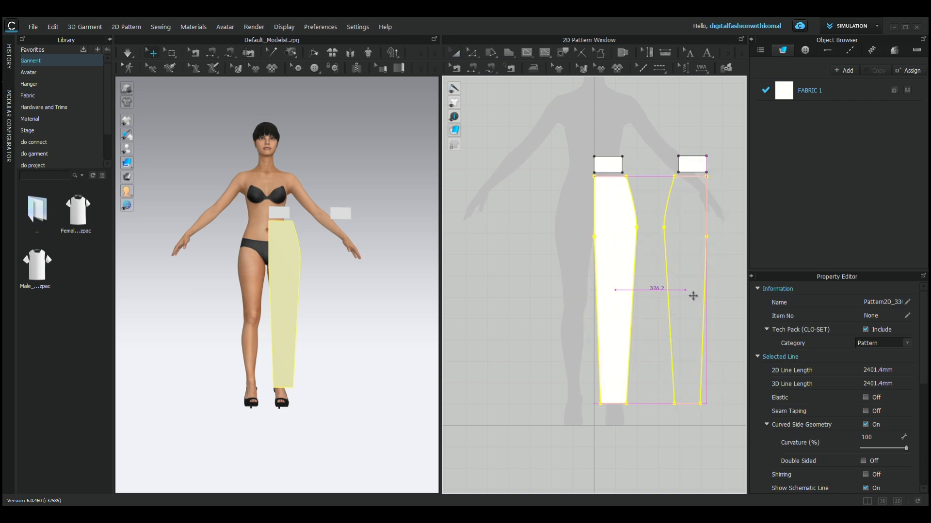
pyautogui.click(692, 295)
# - Sew the facing side edges of the two waistband pieces, and the first waistband's lower edge to the first leg's top
pyautogui.scroll(5, 671, 284)
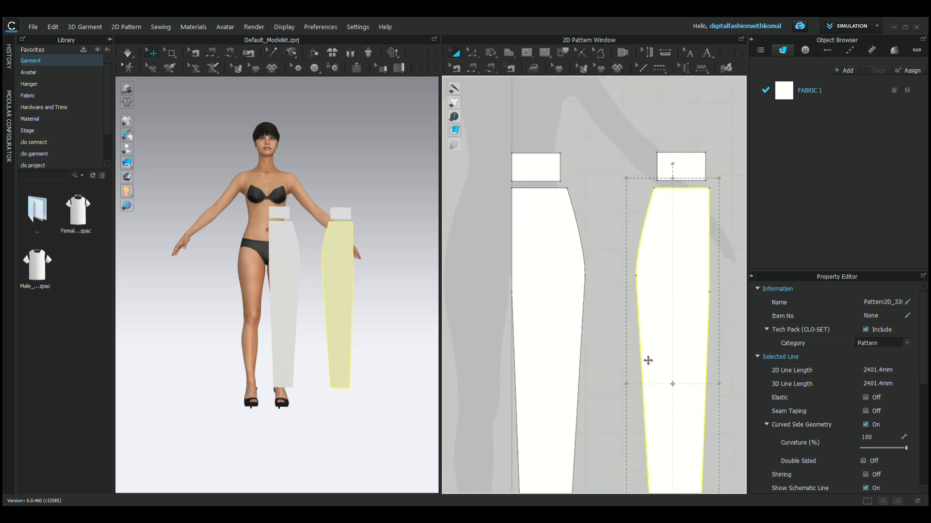
pyautogui.press('n')
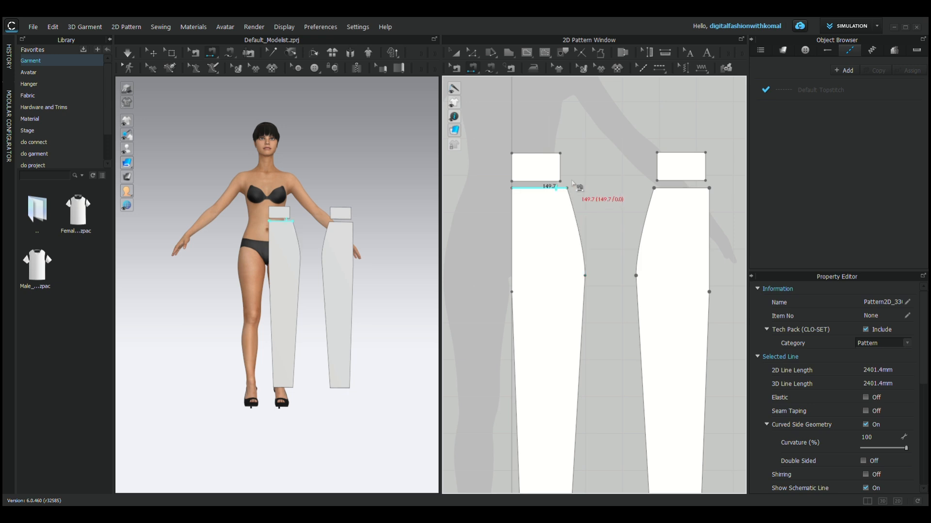
pyautogui.click(561, 167)
pyautogui.click(657, 166)
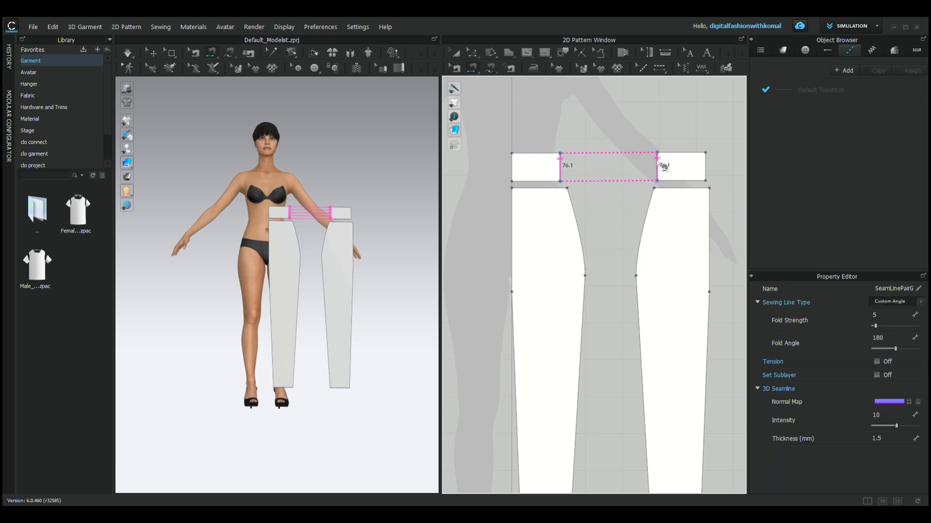
pyautogui.click(537, 181)
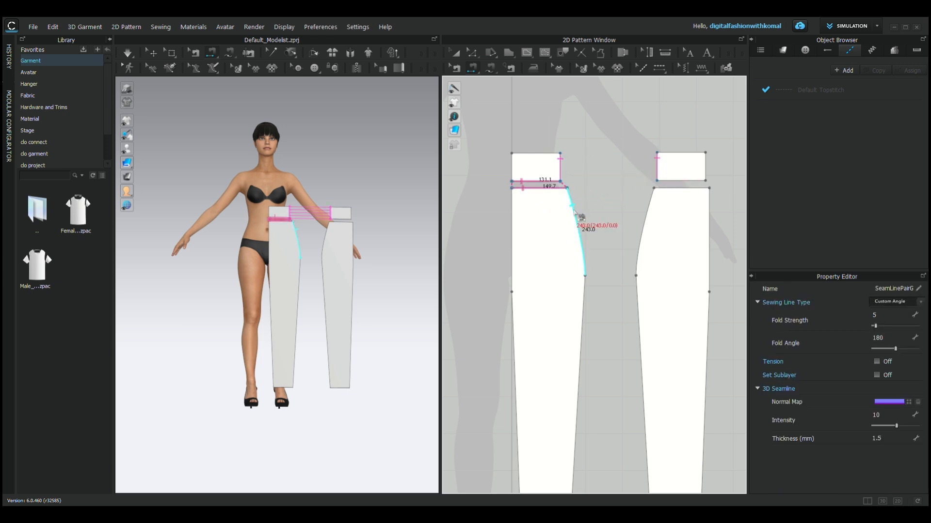
# - Sew the curved hip edges of the two leg pieces together, and the mirrored leg's top edge to the second waistband
pyautogui.click(587, 218)
pyautogui.click(648, 222)
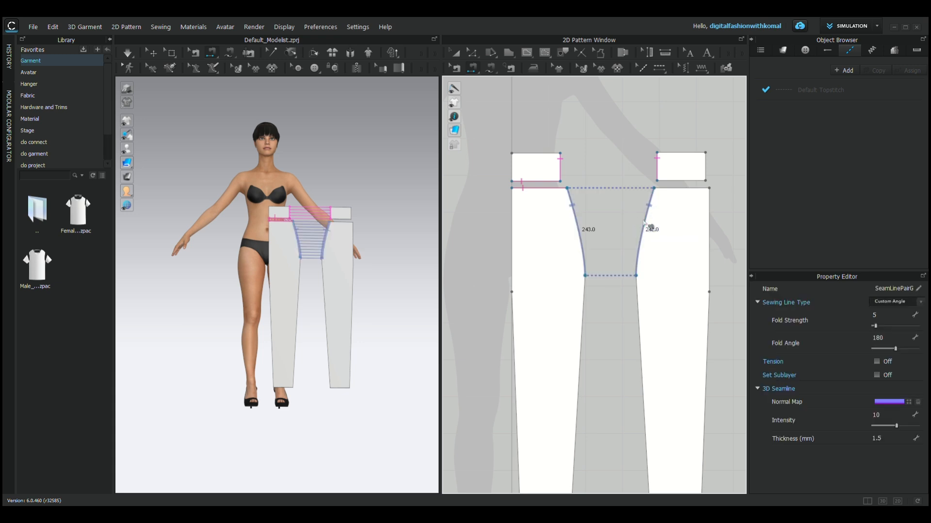
pyautogui.click(675, 189)
pyautogui.click(678, 181)
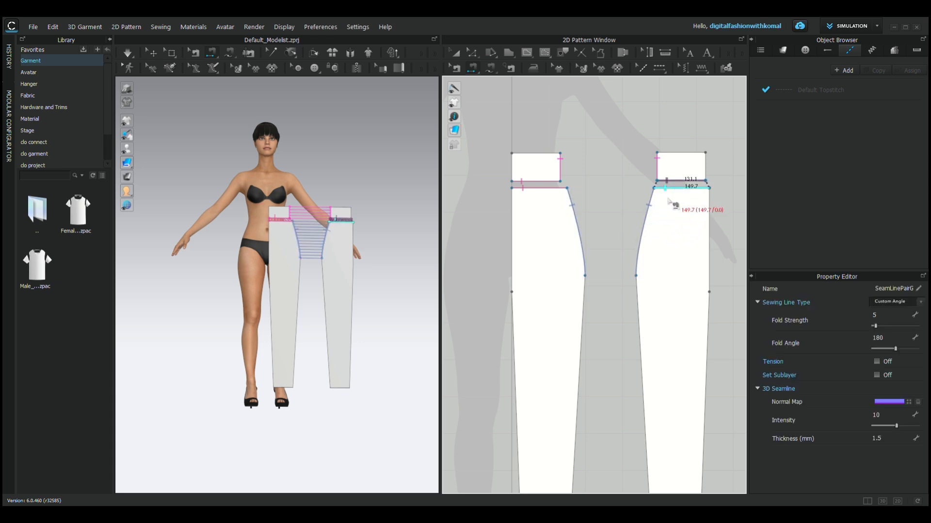
# - Duplicate all four leg and waistband pieces with their sewing as symmetric patterns on the other side of the centre line
pyautogui.scroll(-5, 605, 290)
pyautogui.press('a')
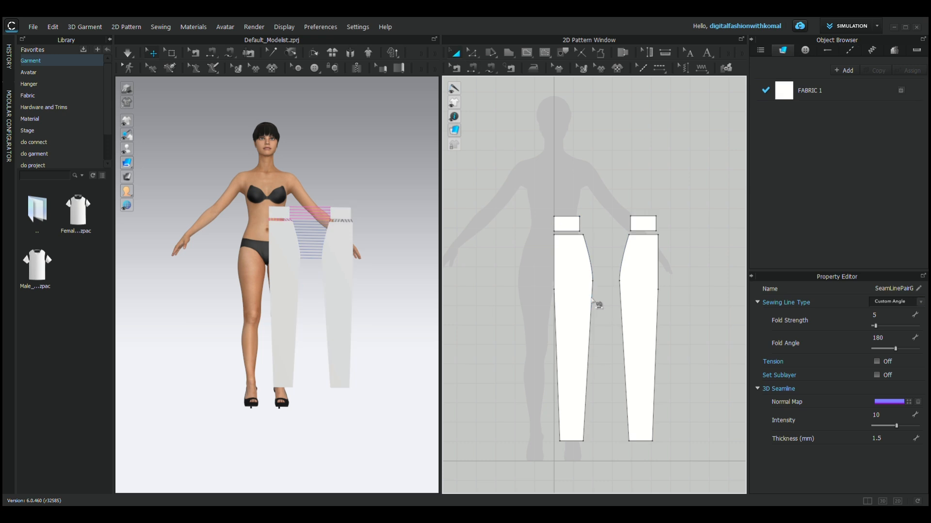
pyautogui.moveTo(543, 212); pyautogui.dragTo(651, 394)
pyautogui.moveTo(671, 435); pyautogui.dragTo(668, 436)
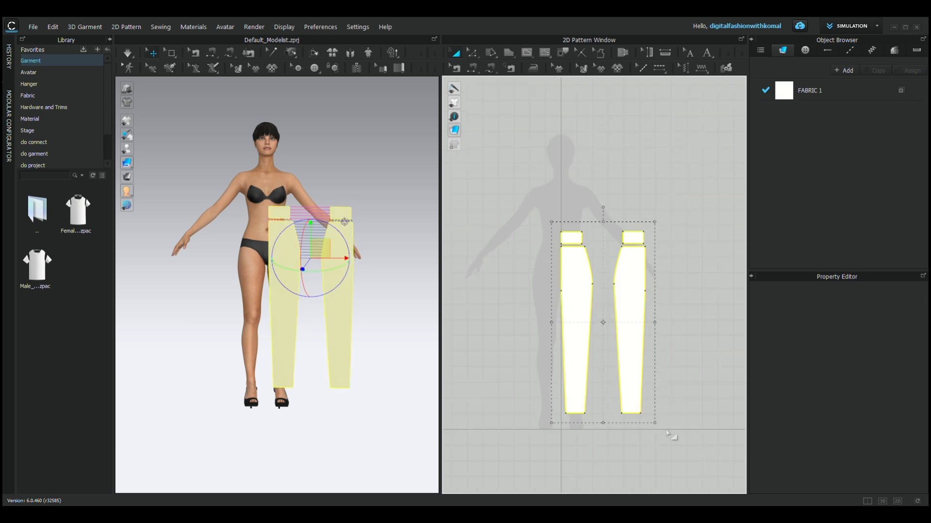
pyautogui.hotkey('ctrl', 'c')
pyautogui.hotkey('ctrl', 'v')
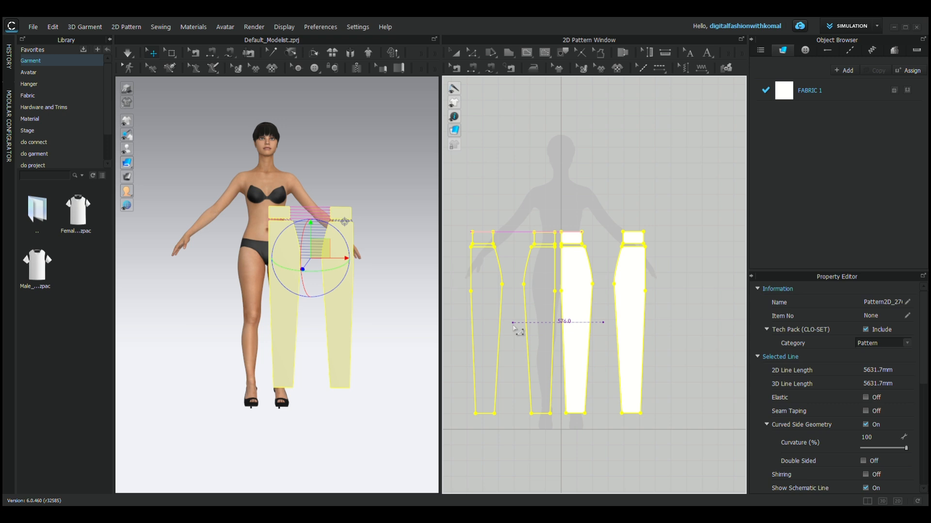
pyautogui.click(514, 328)
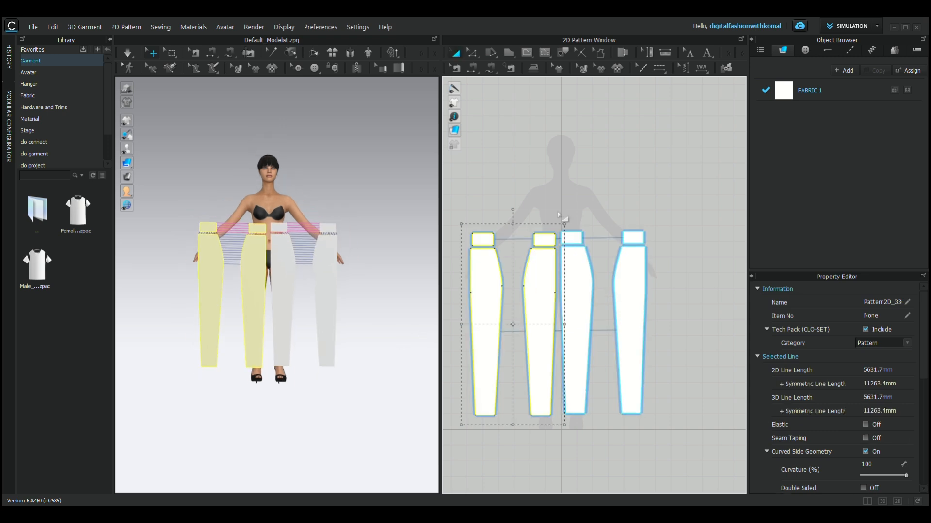
pyautogui.click(558, 215)
# - Rotate the second waistband and its mirrored leg piece to face backward, and position them behind the avatar's leg in 3D
pyautogui.moveTo(173, 310); pyautogui.dragTo(383, 317, button='right')
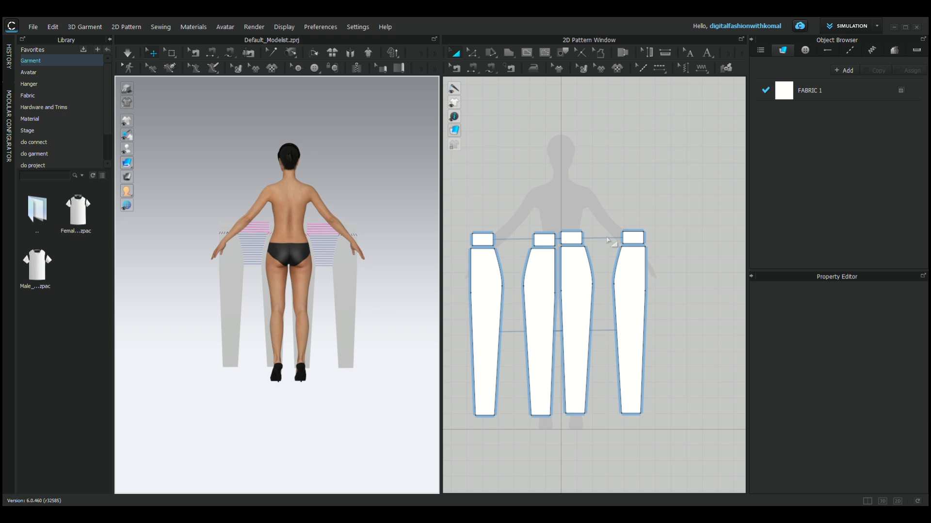
pyautogui.moveTo(614, 192); pyautogui.dragTo(646, 315)
pyautogui.moveTo(670, 433); pyautogui.dragTo(671, 434)
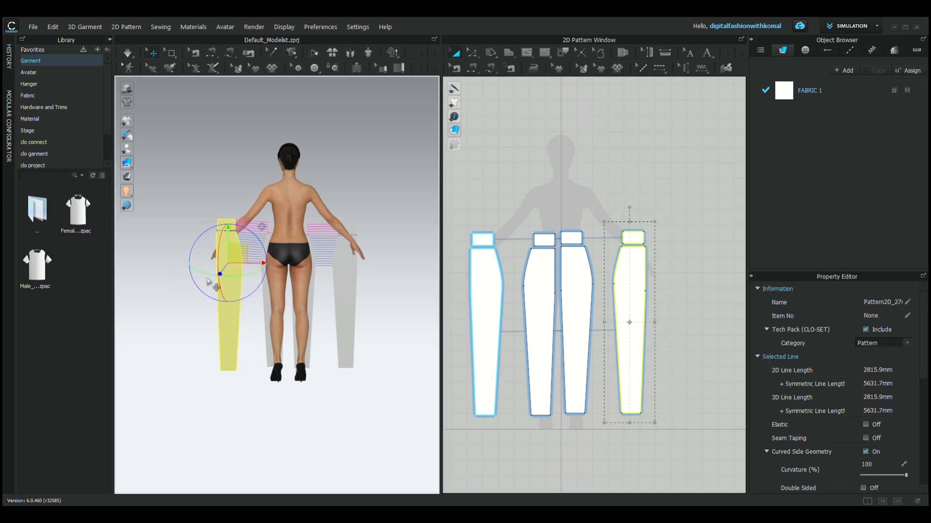
pyautogui.moveTo(213, 284); pyautogui.dragTo(350, 286)
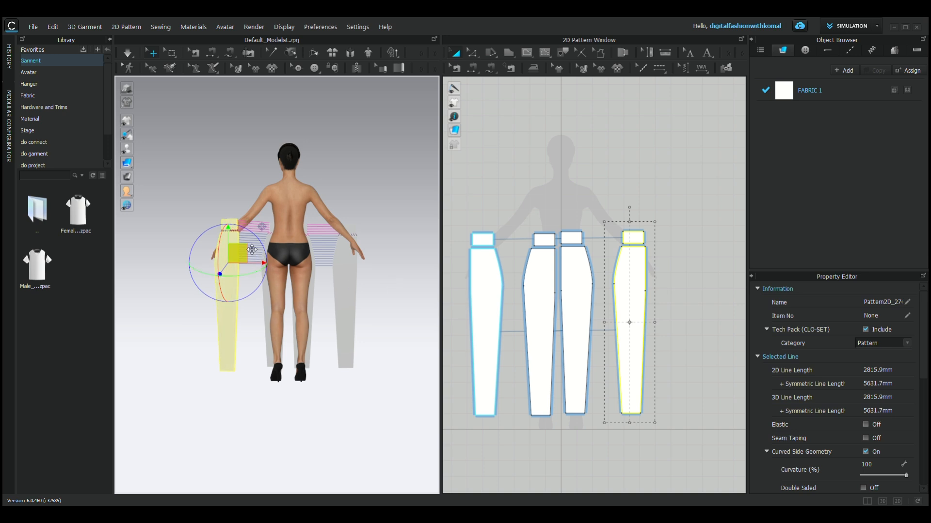
pyautogui.moveTo(251, 253); pyautogui.dragTo(296, 253)
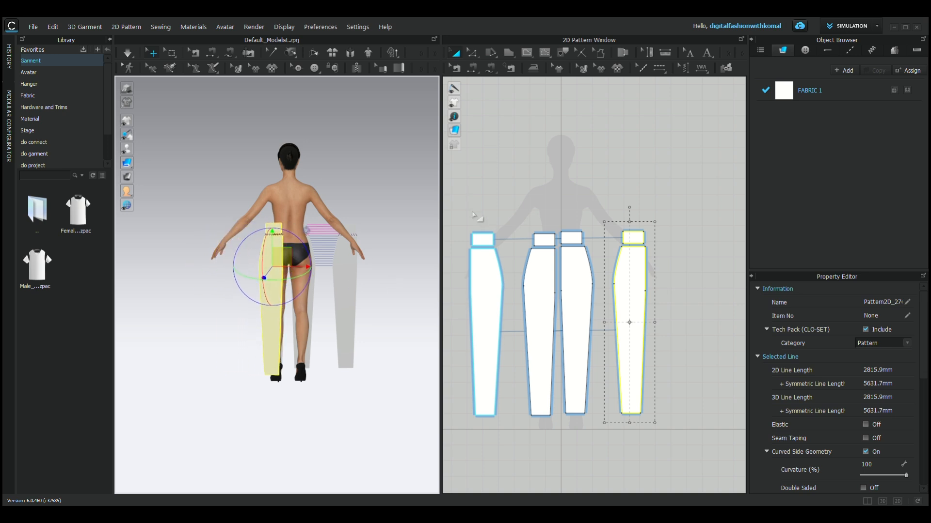
# - Try to rotate the symmetric back leg and waistband pieces about the vertical axis, and undo the rotation
pyautogui.moveTo(464, 206); pyautogui.dragTo(509, 349)
pyautogui.moveTo(510, 443); pyautogui.dragTo(511, 438)
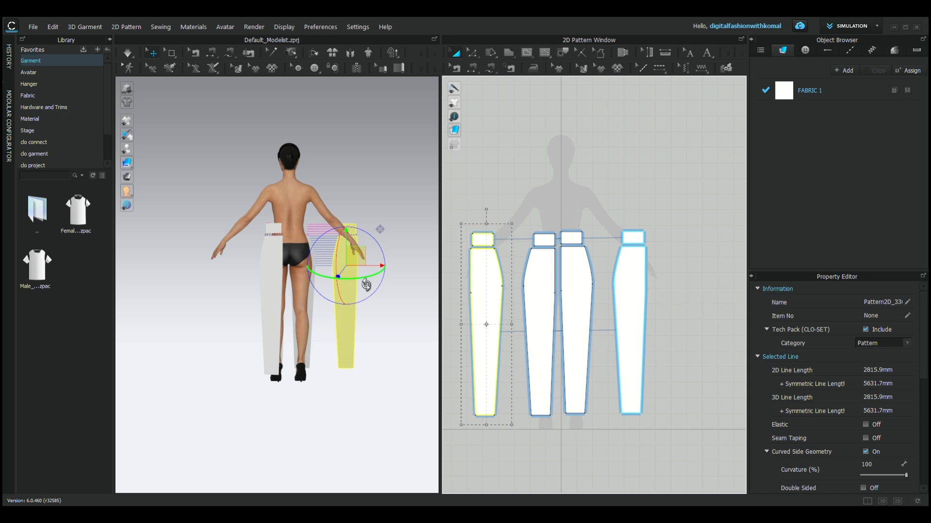
pyautogui.moveTo(365, 280); pyautogui.dragTo(137, 323)
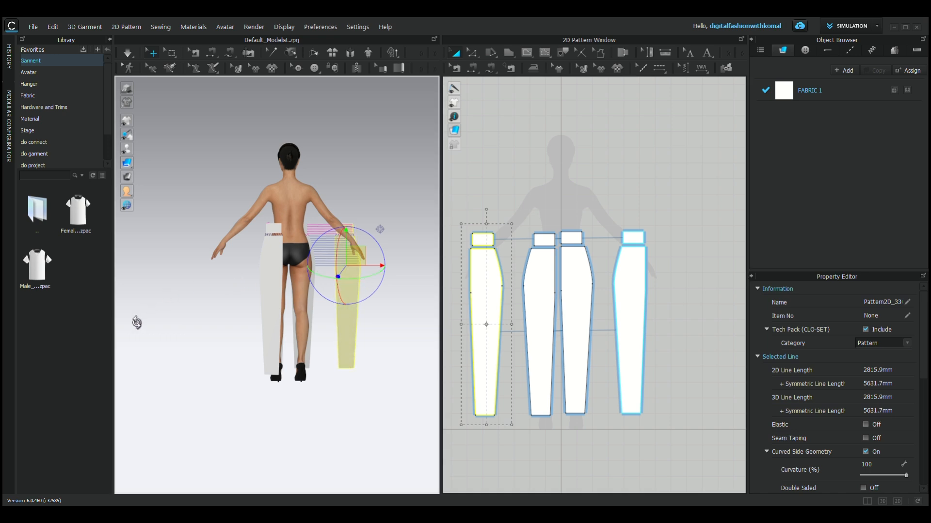
pyautogui.hotkey('ctrl', 'z')
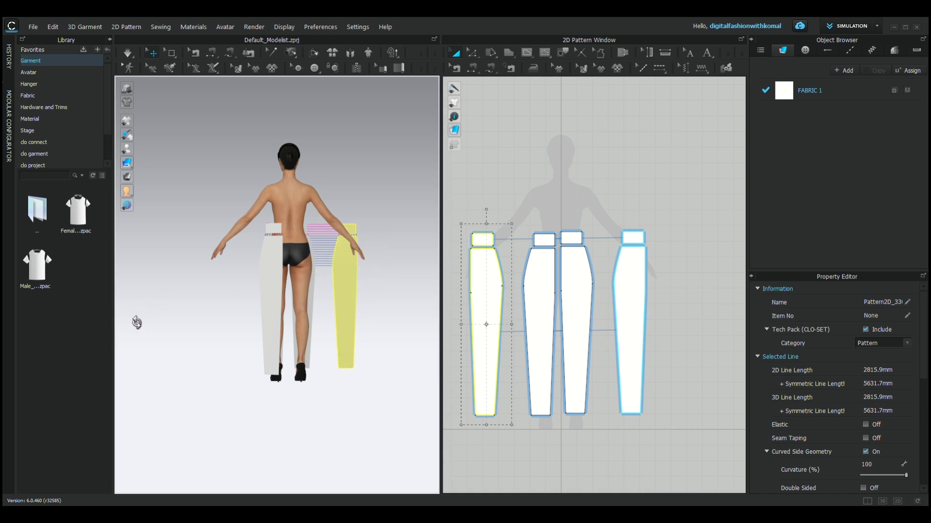
# - Rotate the symmetric back leg and waistband pieces to face backward, and position them behind the avatar's other leg in 3D
pyautogui.click(353, 275)
pyautogui.moveTo(354, 280); pyautogui.dragTo(335, 379)
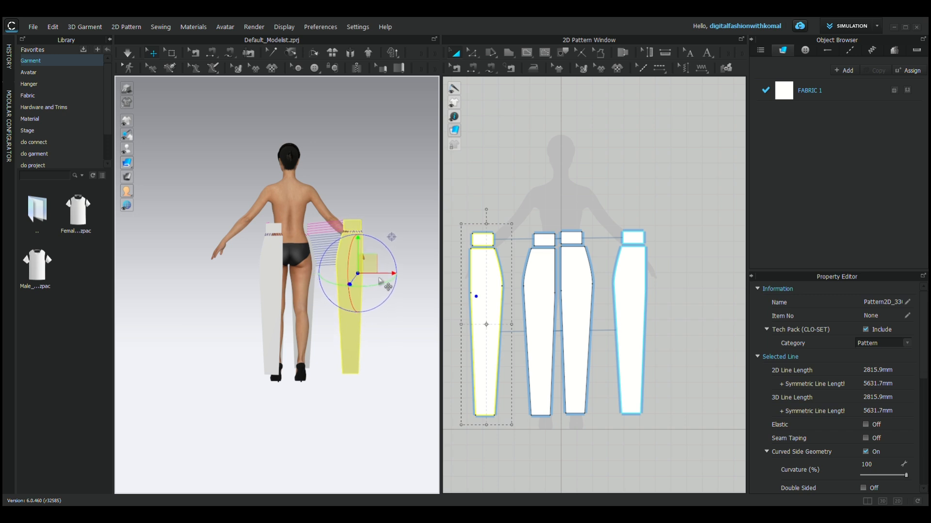
pyautogui.moveTo(380, 285); pyautogui.dragTo(192, 267)
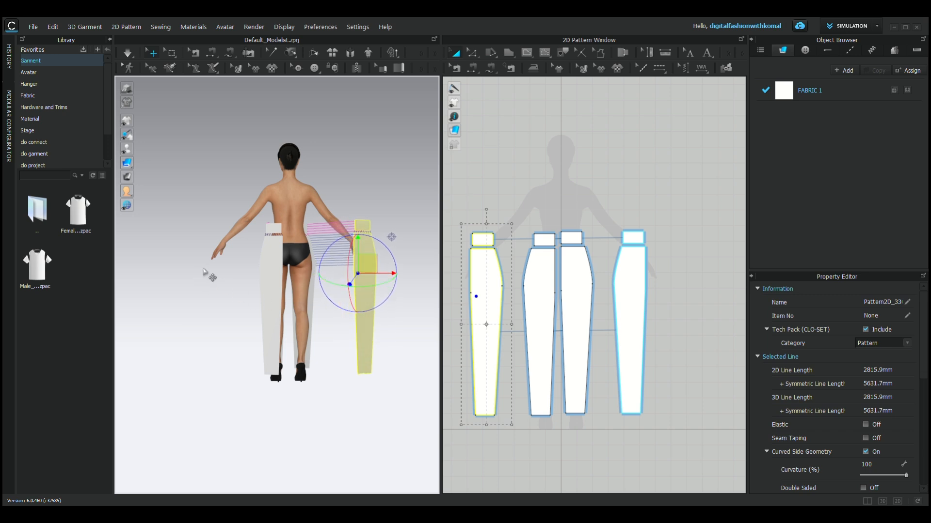
pyautogui.moveTo(382, 273); pyautogui.dragTo(322, 277)
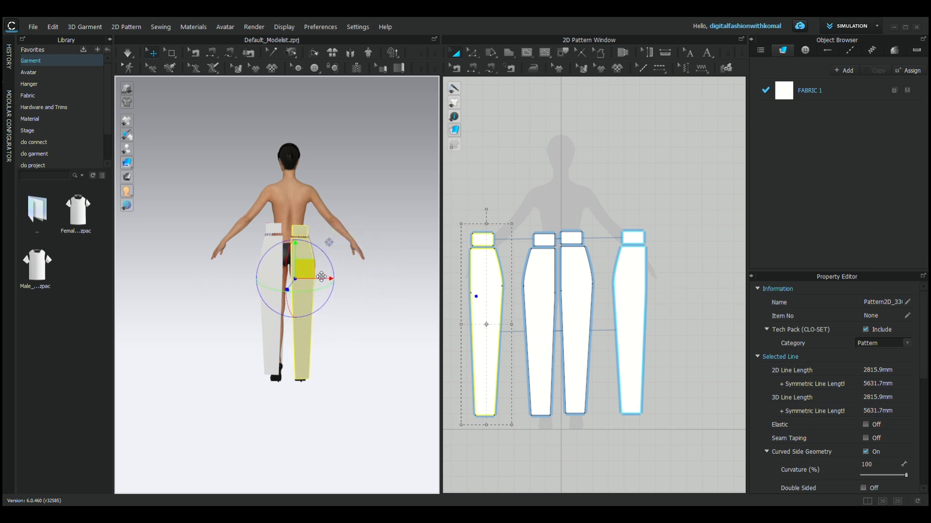
pyautogui.scroll(5, 308, 324)
pyautogui.moveTo(305, 321); pyautogui.dragTo(327, 303, button='right')
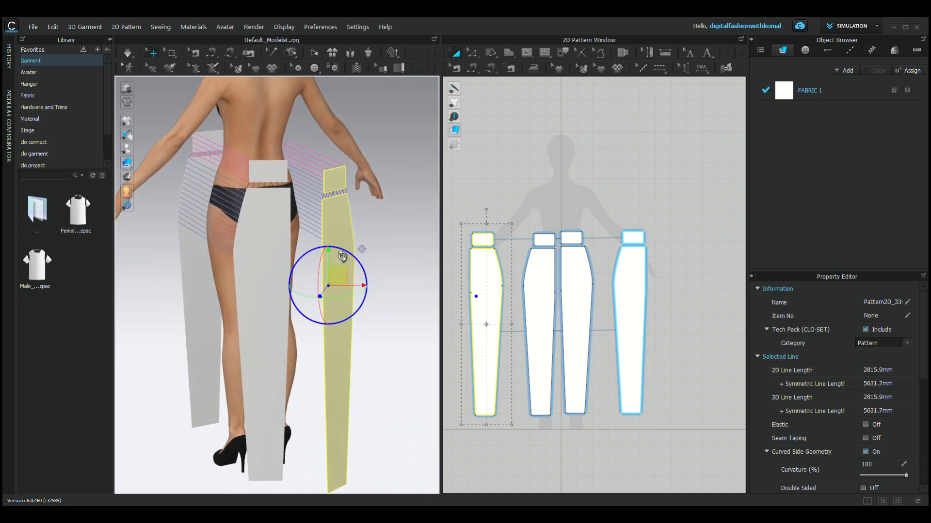
pyautogui.moveTo(342, 266); pyautogui.dragTo(314, 247)
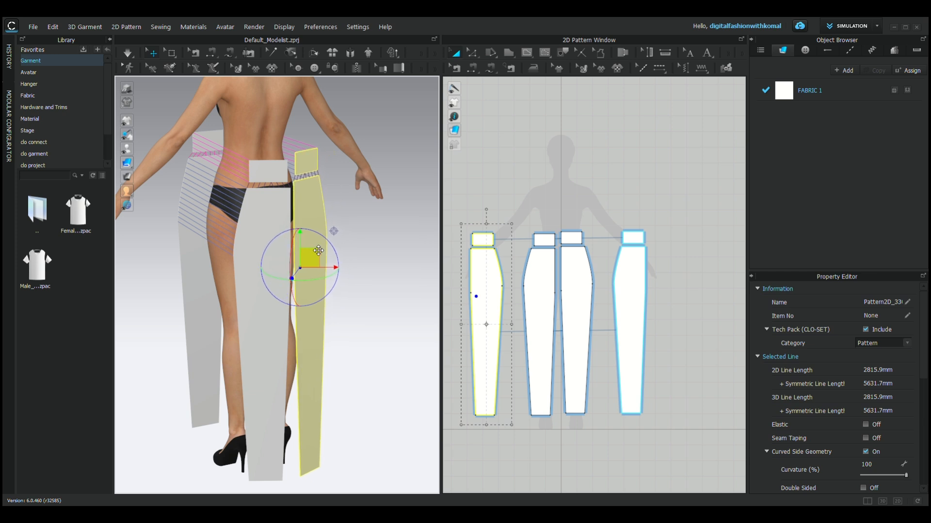
# - Sew the centre edges of the two front waistbands together, and the centre edges of the two back waistbands together
pyautogui.scroll(2, 535, 263)
pyautogui.moveTo(532, 260); pyautogui.dragTo(565, 253, button='right')
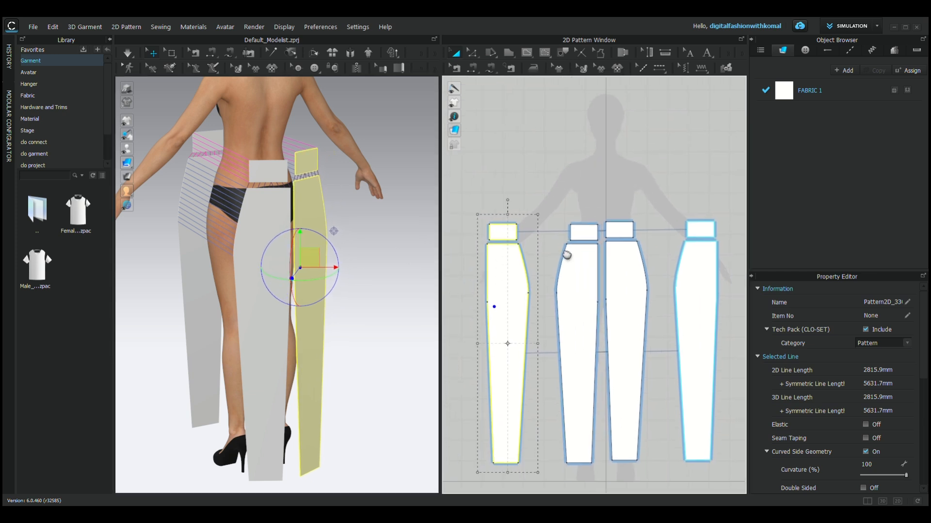
pyautogui.press('n')
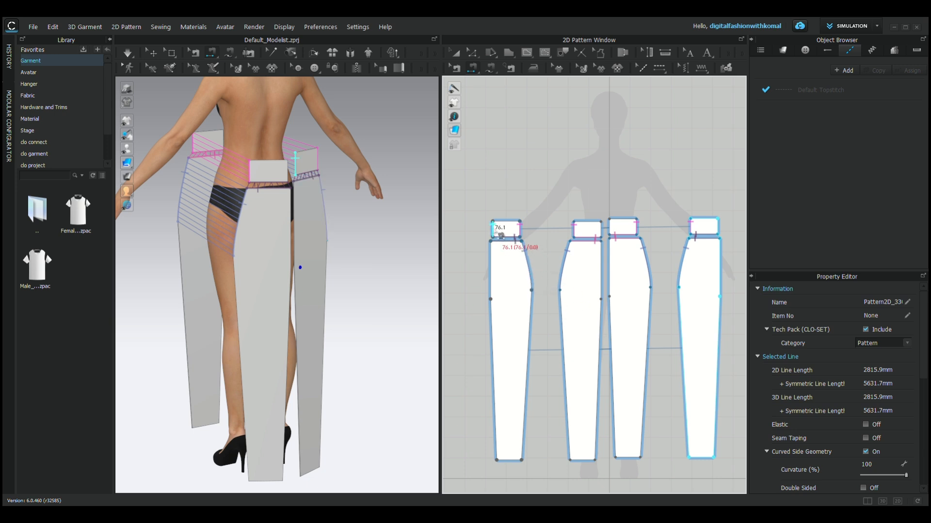
pyautogui.click(608, 236)
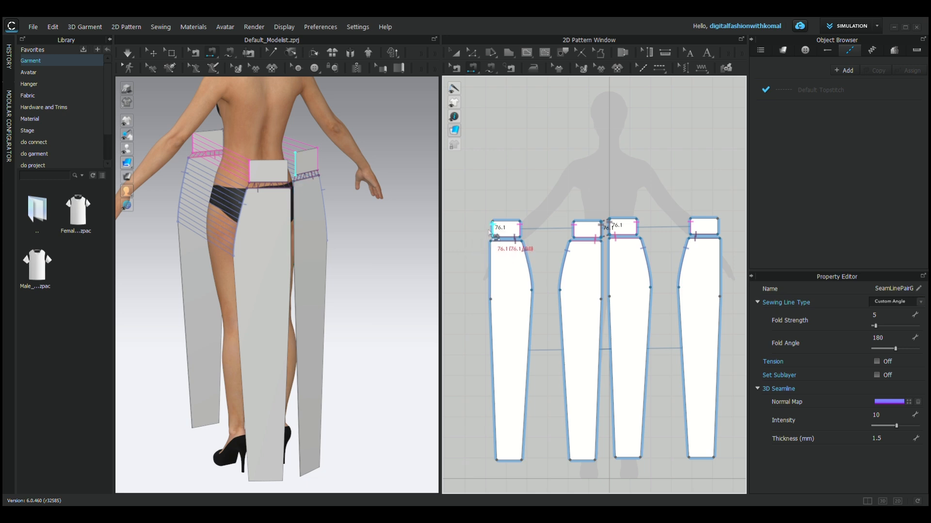
pyautogui.click(492, 229)
pyautogui.click(725, 227)
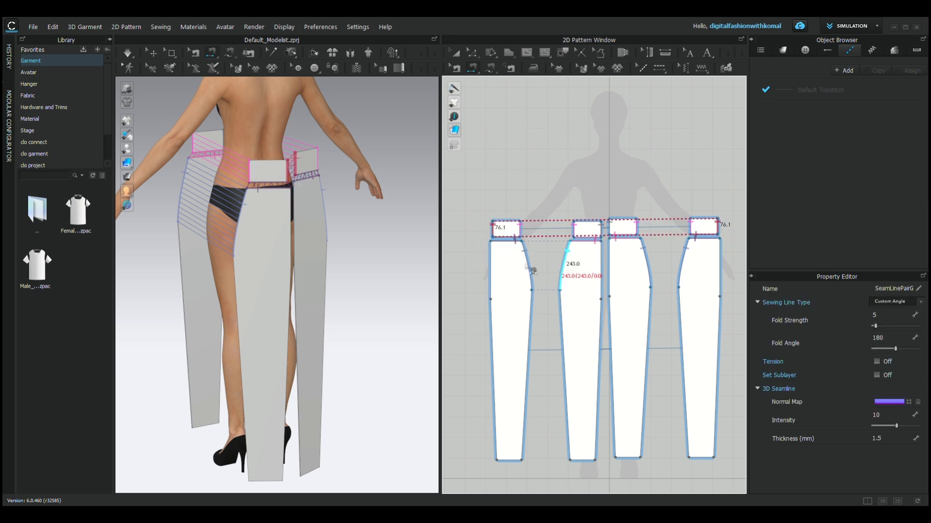
# - Sew the upper centre edges of the two front leg pieces together, and those of the two back leg pieces together
pyautogui.click(605, 267)
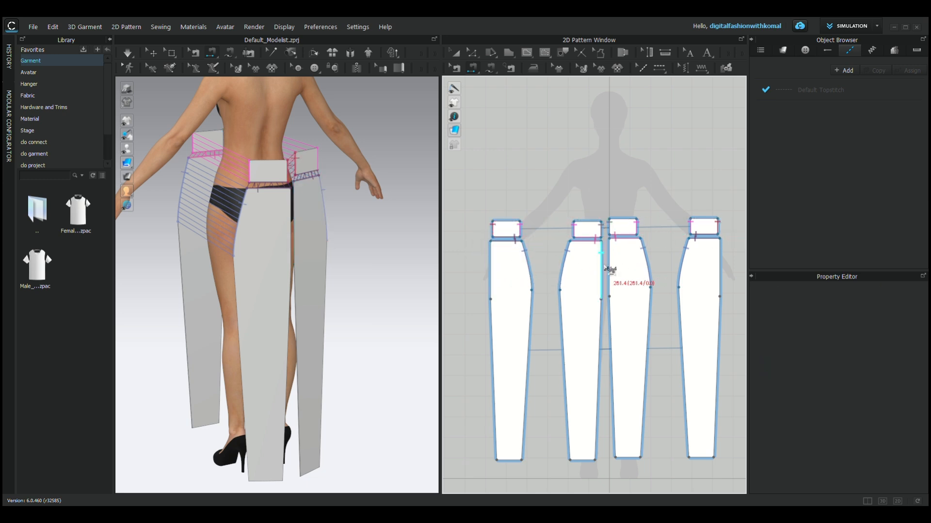
pyautogui.click(608, 267)
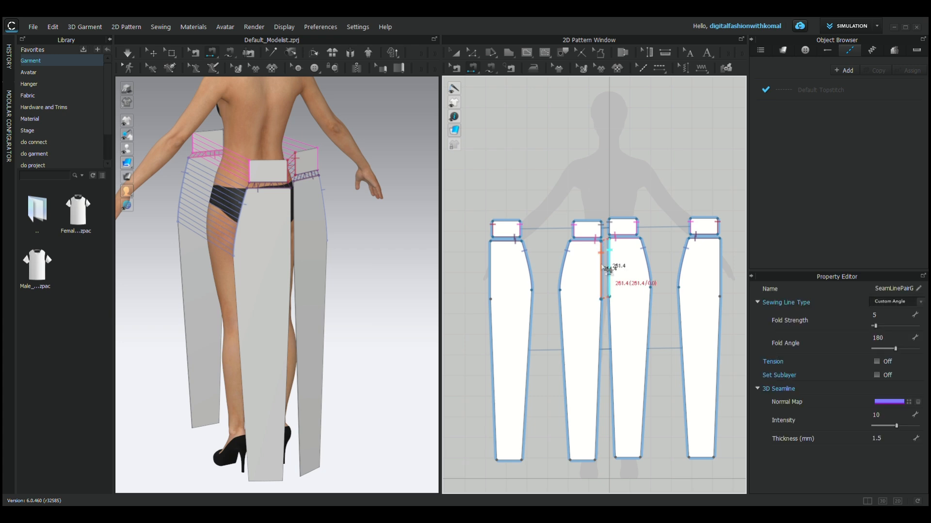
pyautogui.click(490, 264)
pyautogui.click(725, 265)
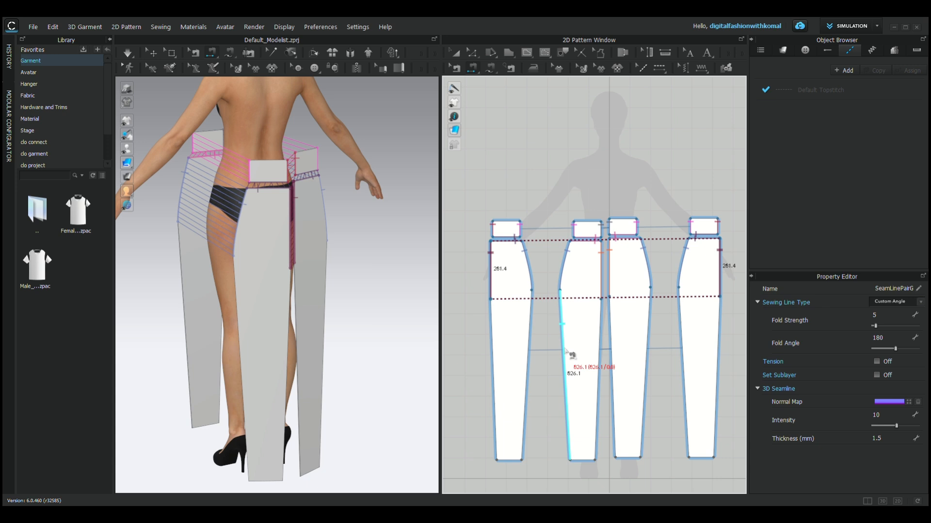
# - Sew the front and back leg pieces together along the lower inseams and the lower outer side edges
pyautogui.click(601, 349)
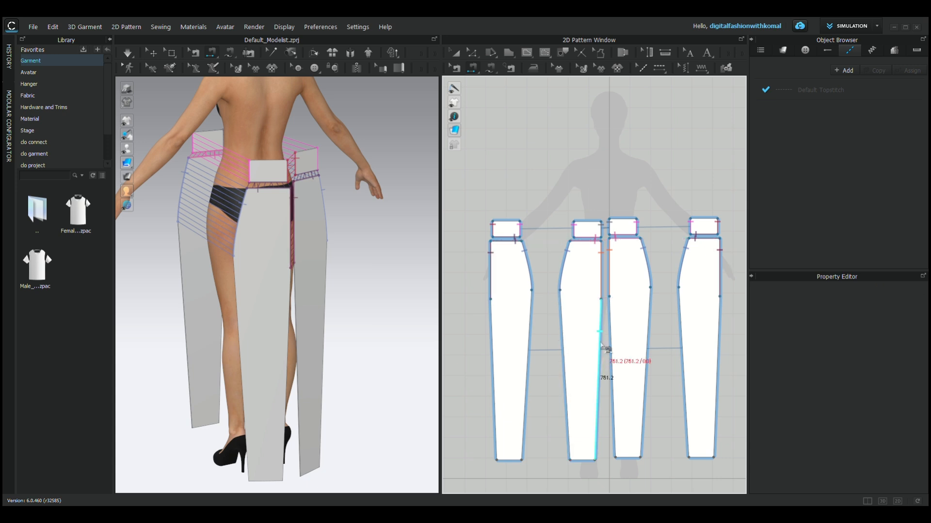
pyautogui.click(491, 335)
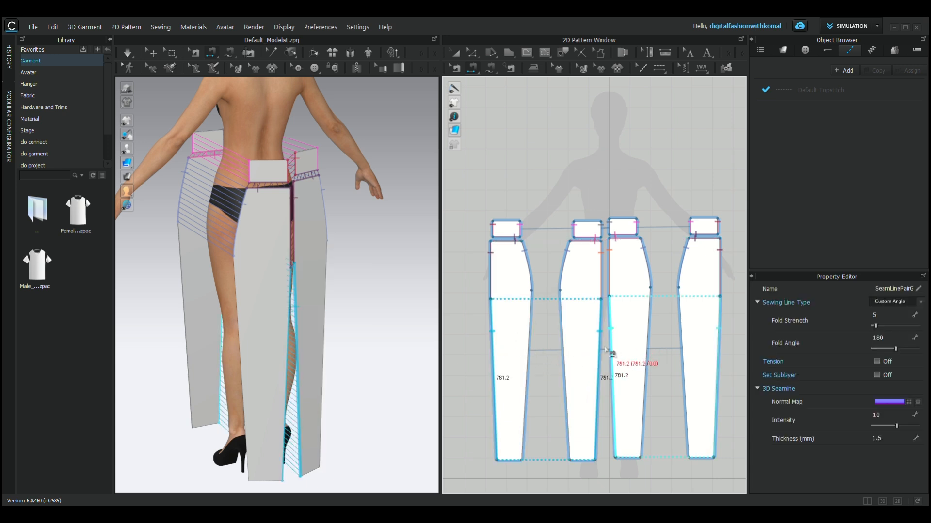
pyautogui.click(567, 357)
pyautogui.click(534, 350)
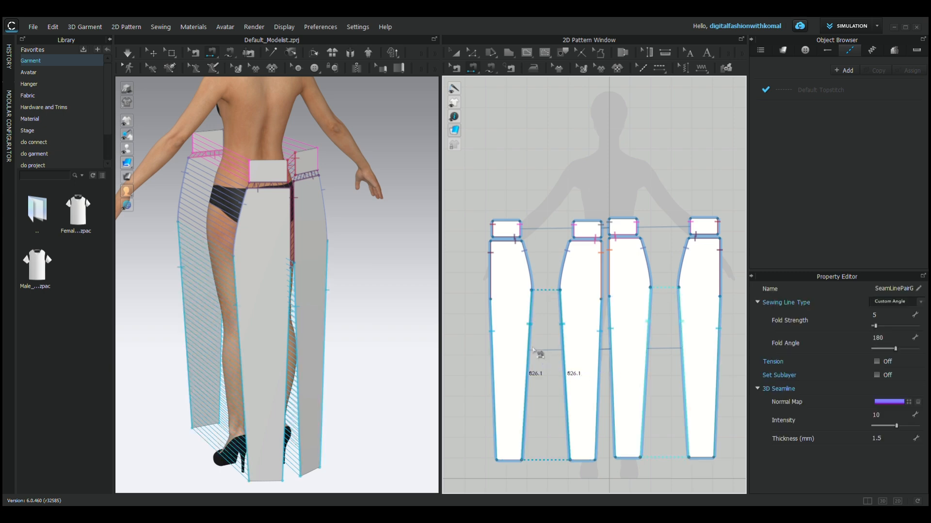
# - Move the front leg piece to line up with the avatar's leg in 3D, and simulate the sewn trousers
pyautogui.moveTo(405, 340); pyautogui.dragTo(362, 331, button='right')
pyautogui.press('a')
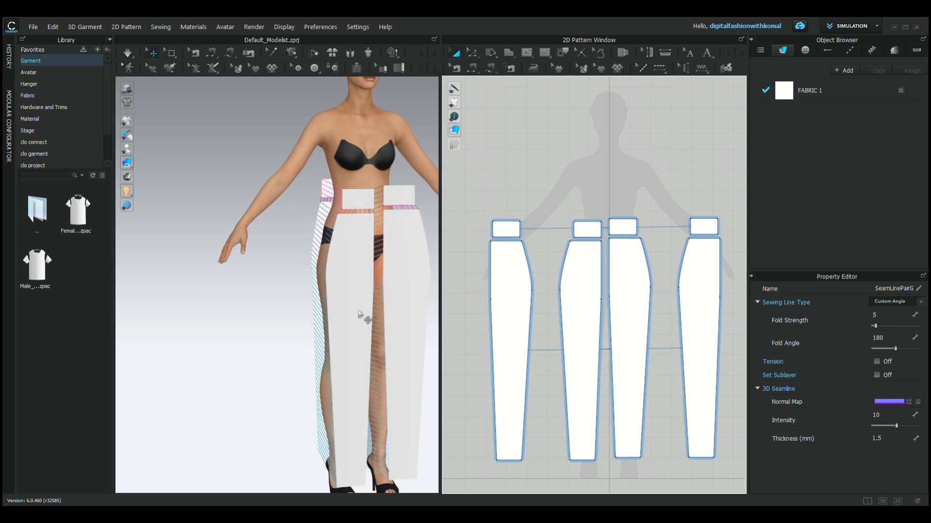
pyautogui.click(359, 314)
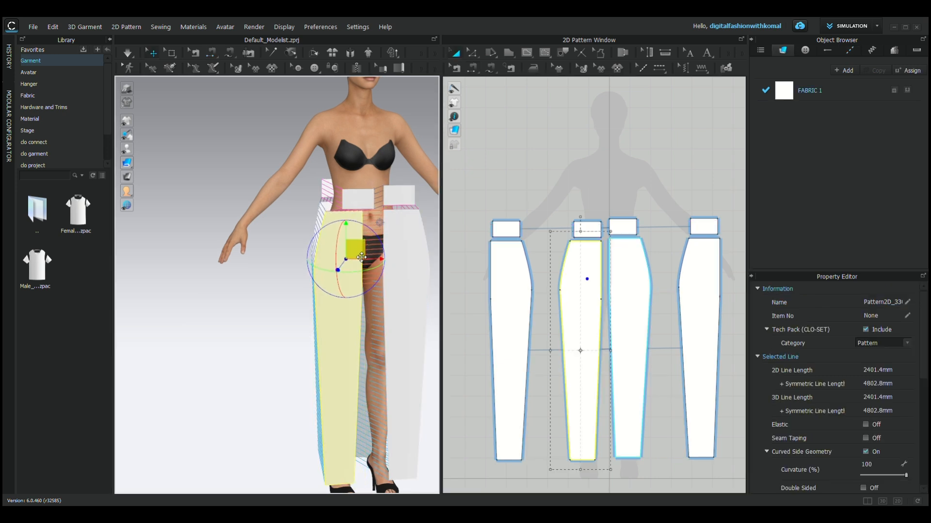
pyautogui.moveTo(361, 259); pyautogui.dragTo(350, 313, button='right')
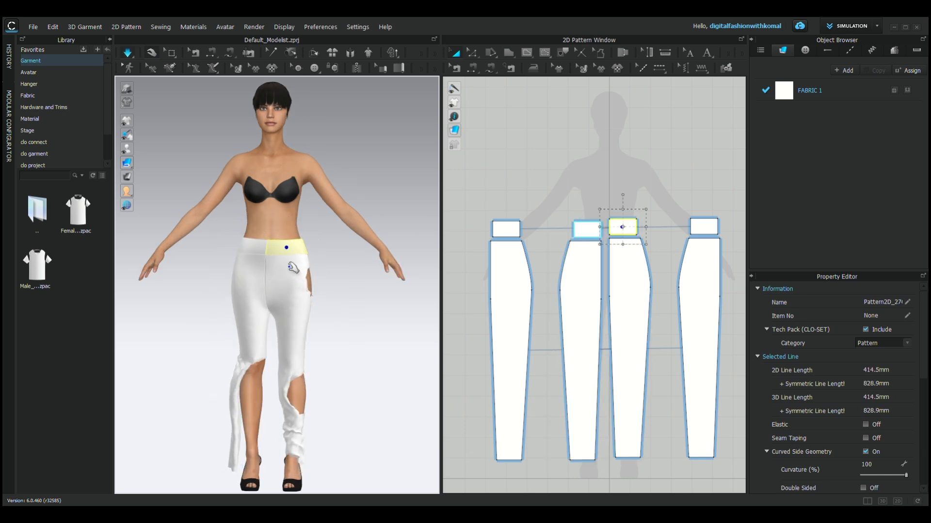
# - Pull the simulated fabric just below the waistband to close the side opening at the avatar's left hip
pyautogui.moveTo(292, 274); pyautogui.dragTo(310, 252)
pyautogui.click(267, 306)
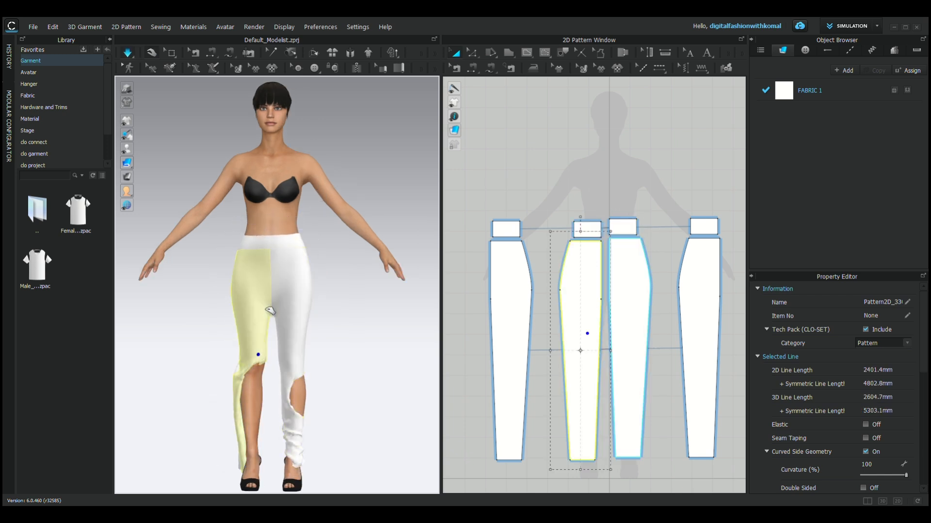
pyautogui.click(250, 373)
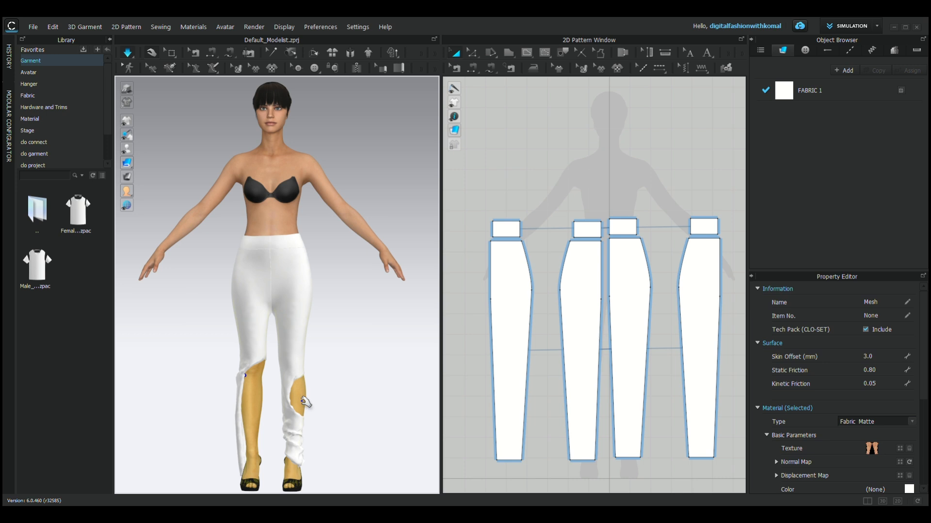
# - Pull the simulated front and back fabric around the avatar's left knee and calf to close the gaps
pyautogui.moveTo(288, 389); pyautogui.dragTo(369, 388)
pyautogui.moveTo(369, 389); pyautogui.dragTo(281, 388, button='right')
pyautogui.moveTo(384, 410); pyautogui.dragTo(490, 376)
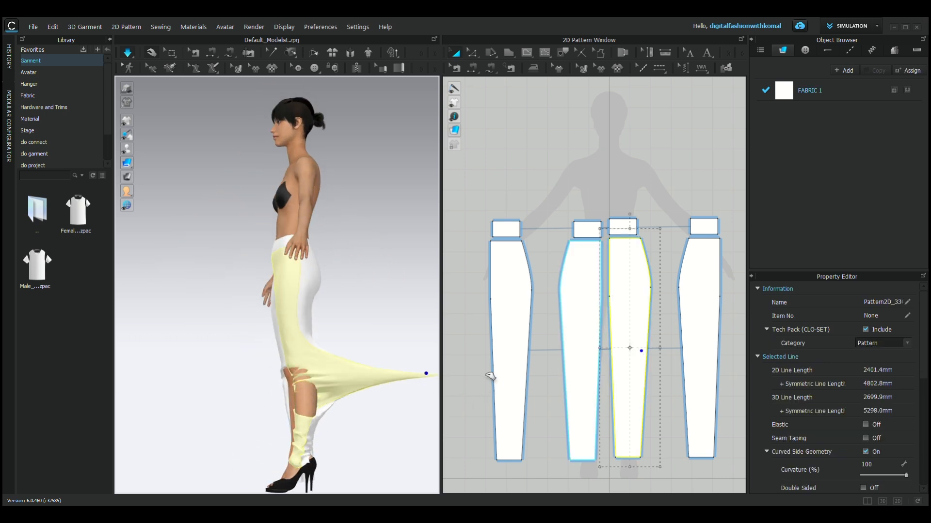
pyautogui.moveTo(287, 425); pyautogui.dragTo(150, 446)
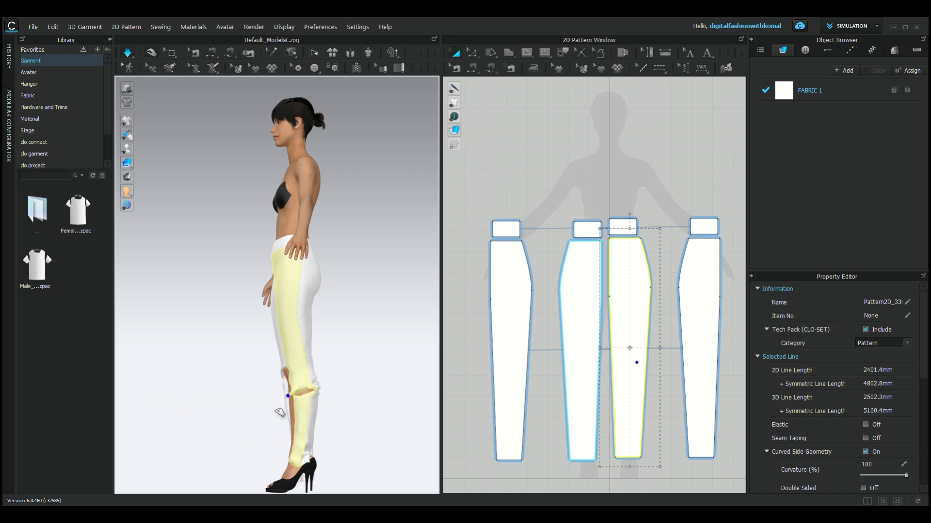
pyautogui.moveTo(280, 412)
pyautogui.mouseDown()
pyautogui.moveTo(187, 426)
pyautogui.moveTo(276, 422)
pyautogui.mouseUp()
pyautogui.click(319, 399)
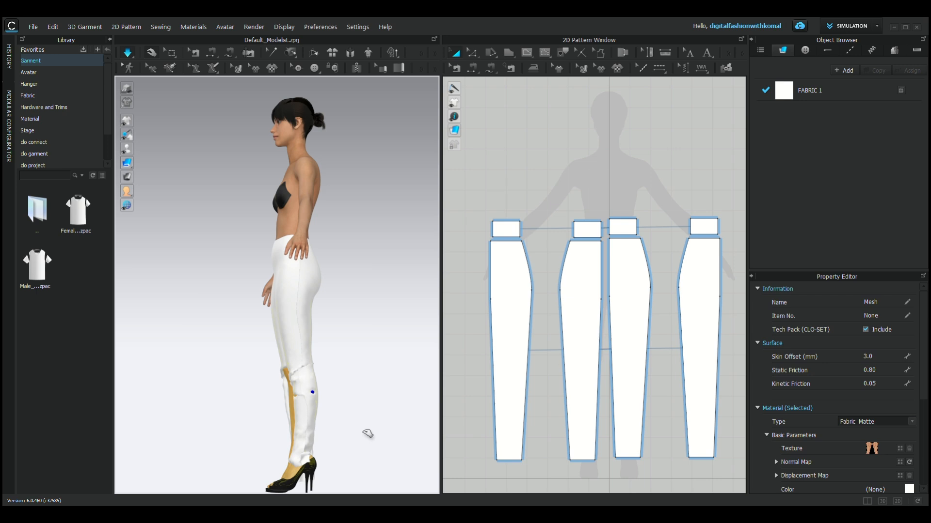
pyautogui.click(308, 394)
pyautogui.moveTo(278, 380); pyautogui.dragTo(361, 406)
pyautogui.moveTo(277, 403); pyautogui.dragTo(371, 426, button='right')
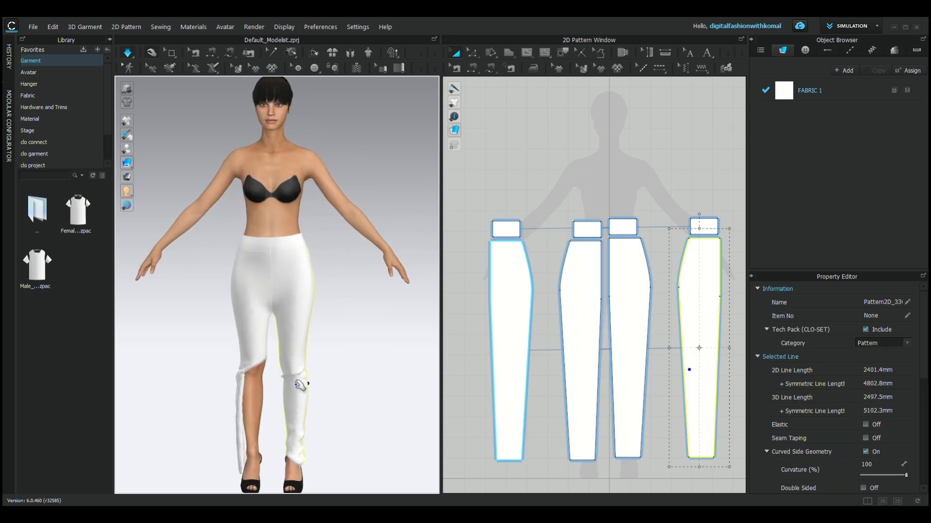
pyautogui.click(276, 387)
pyautogui.moveTo(301, 418)
pyautogui.mouseDown()
pyautogui.moveTo(307, 426)
pyautogui.moveTo(316, 403)
pyautogui.moveTo(379, 468)
pyautogui.moveTo(293, 409)
pyautogui.mouseUp()
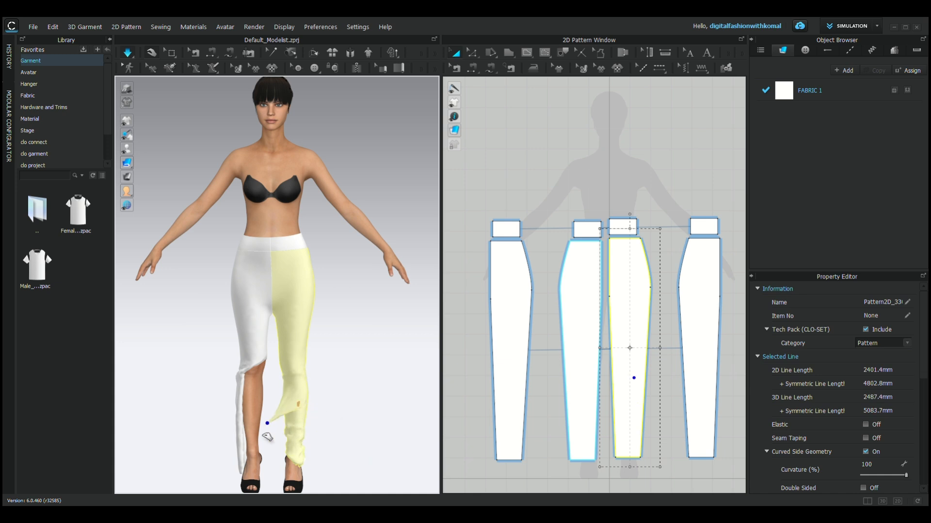
# - Try to pull the open right trouser leg's fabric around the avatar's calf
pyautogui.moveTo(240, 390); pyautogui.dragTo(290, 397)
pyautogui.moveTo(264, 392)
pyautogui.mouseDown(button='right')
pyautogui.moveTo(242, 392)
pyautogui.moveTo(259, 388)
pyautogui.mouseUp(button='right')
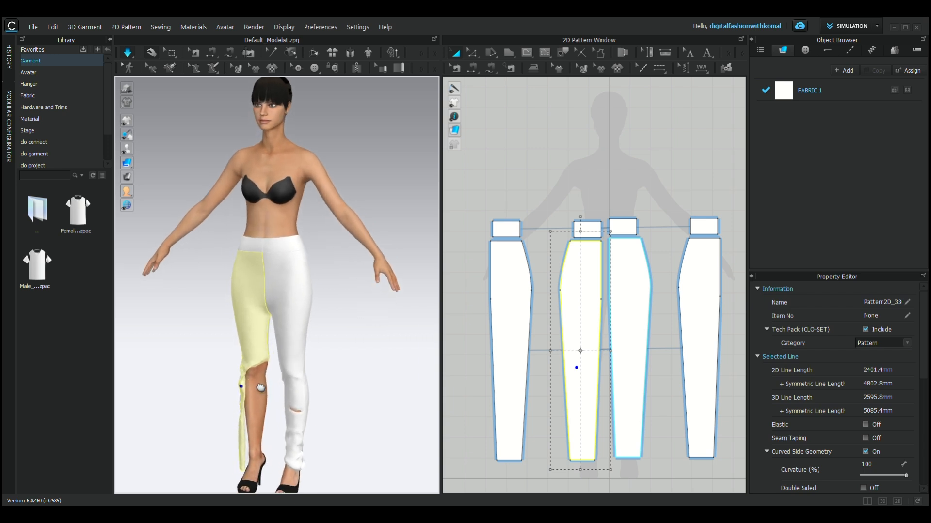
pyautogui.moveTo(260, 384); pyautogui.dragTo(308, 291, button='middle')
pyautogui.moveTo(308, 291); pyautogui.dragTo(285, 285, button='right')
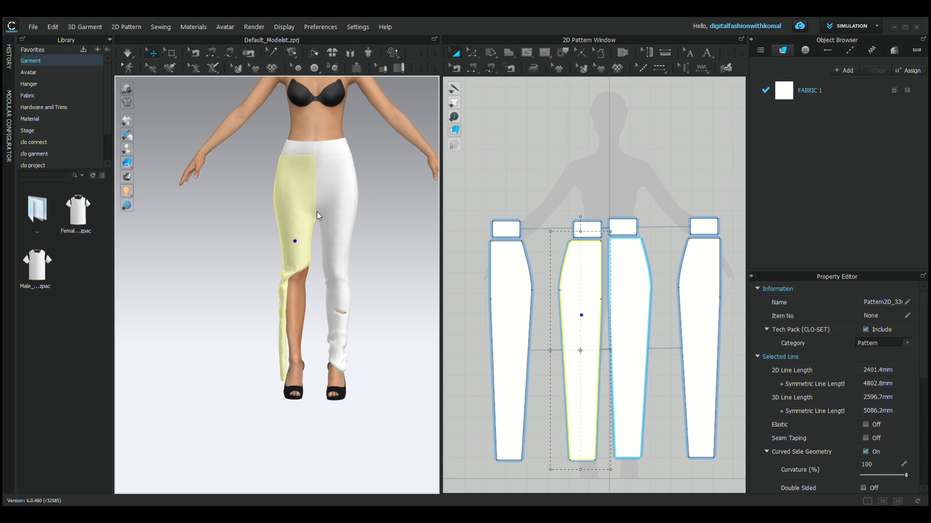
pyautogui.moveTo(285, 227); pyautogui.dragTo(295, 226)
pyautogui.moveTo(214, 243); pyautogui.dragTo(270, 249, button='right')
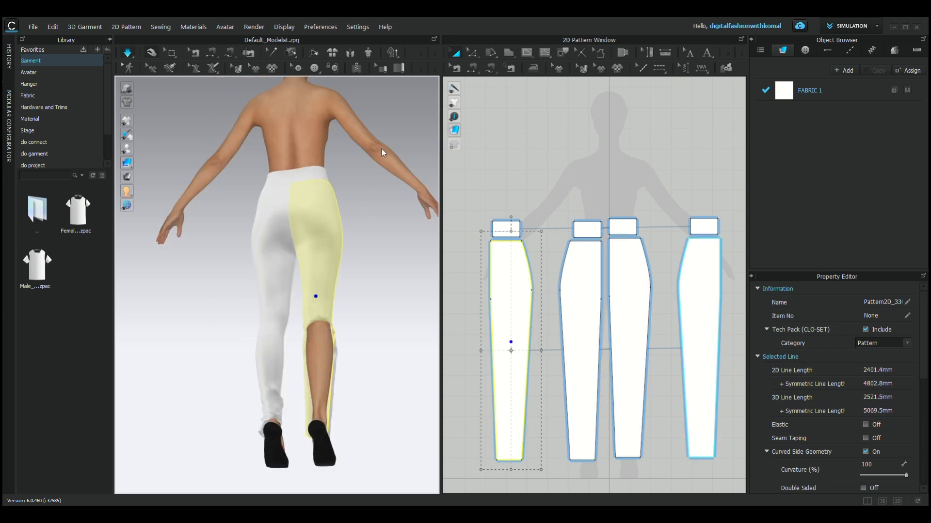
# - Reset the 3D arrangement of the right back leg piece, reposition it behind the avatar's leg, and simulate again
pyautogui.hotkey('ctrl', 'f')
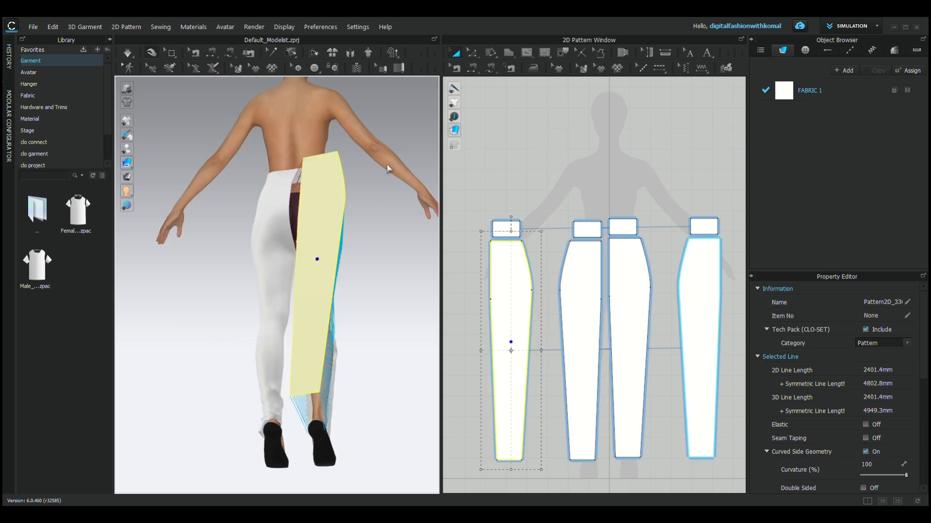
pyautogui.click(326, 234)
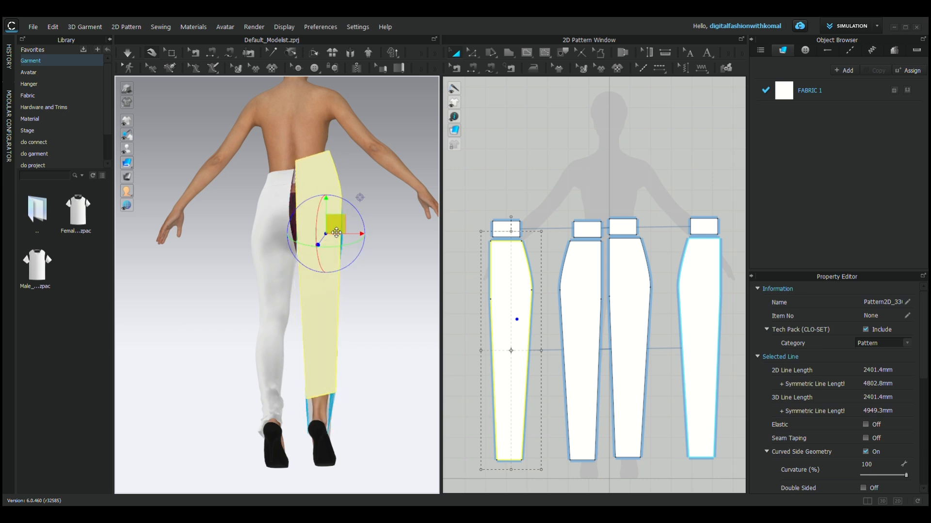
pyautogui.moveTo(337, 232); pyautogui.dragTo(336, 249)
pyautogui.press('space')
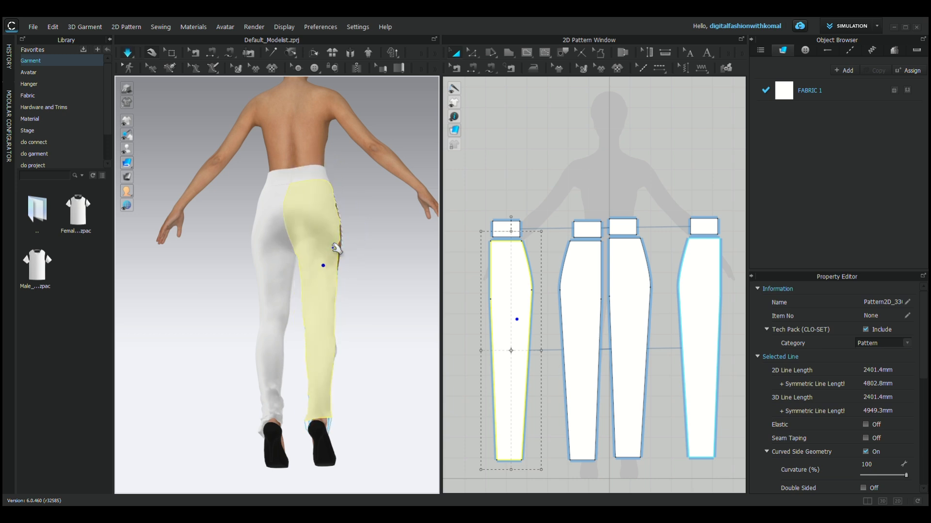
# - Pull the simulated fabric at the avatar's calves and ankles to straighten the lower trouser legs
pyautogui.moveTo(390, 321); pyautogui.dragTo(324, 324, button='right')
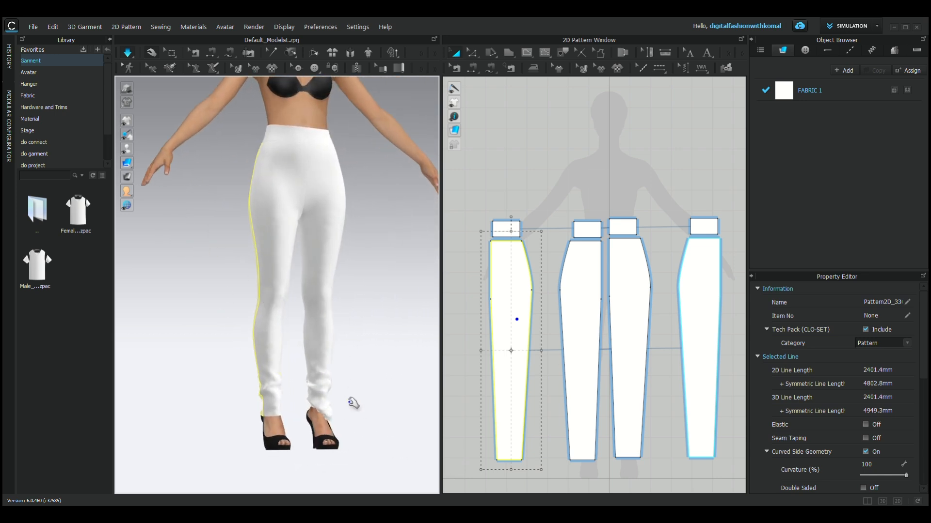
pyautogui.click(323, 409)
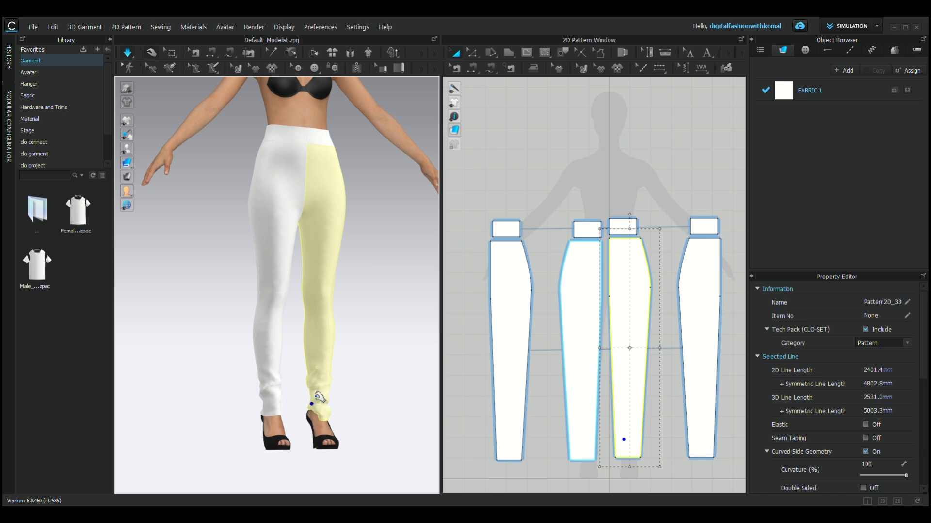
pyautogui.moveTo(294, 373); pyautogui.dragTo(319, 357)
pyautogui.moveTo(323, 374); pyautogui.dragTo(346, 400)
pyautogui.moveTo(328, 389); pyautogui.dragTo(309, 349, button='right')
# - Pull the trouser front upward at the hips and waistband to smooth the simulated fit
pyautogui.scroll(1, 309, 226)
pyautogui.moveTo(309, 226); pyautogui.dragTo(293, 368, button='middle')
pyautogui.moveTo(298, 318); pyautogui.dragTo(306, 188)
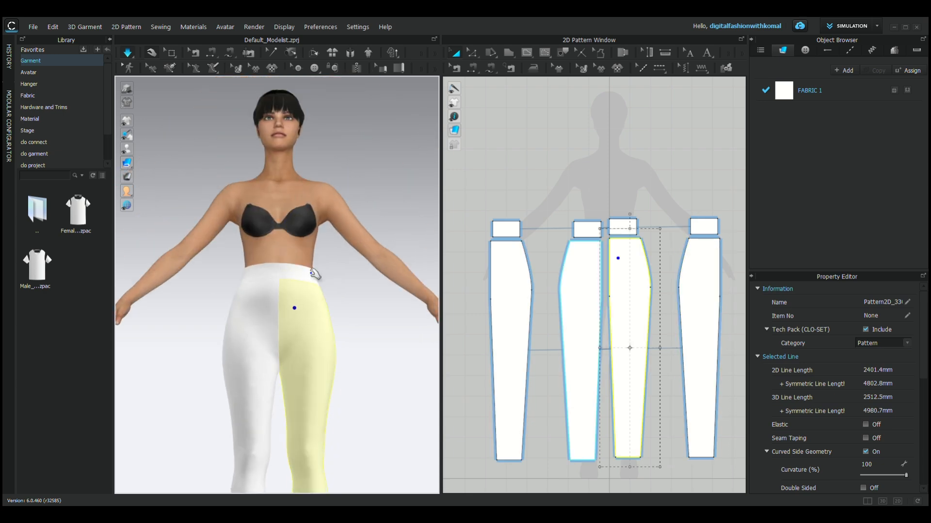
pyautogui.moveTo(313, 288)
pyautogui.mouseDown()
pyautogui.moveTo(316, 203)
pyautogui.moveTo(335, 147)
pyautogui.moveTo(312, 277)
pyautogui.mouseUp()
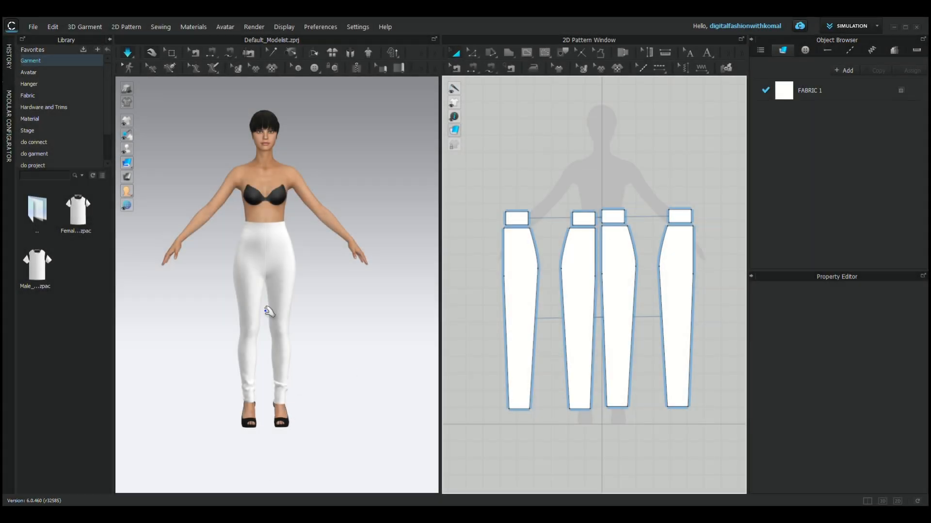
pyautogui.moveTo(271, 334); pyautogui.dragTo(203, 329, button='right')
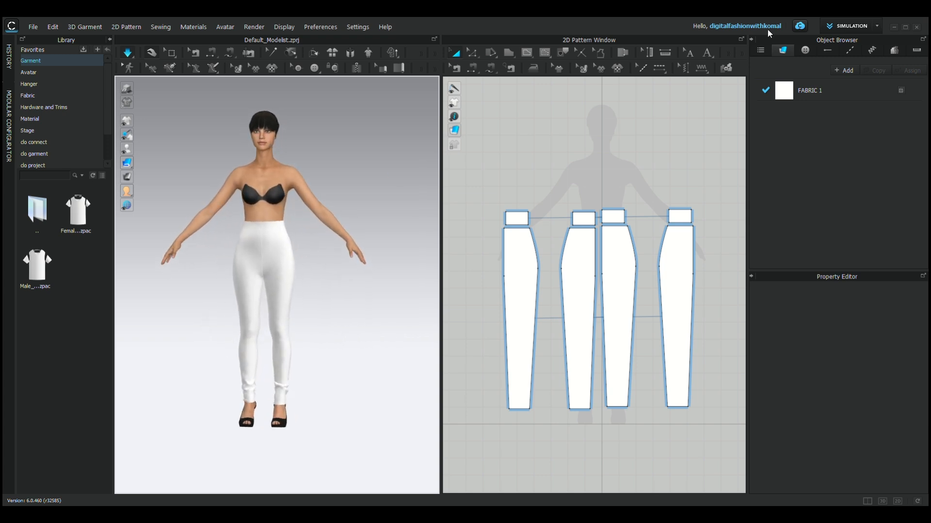